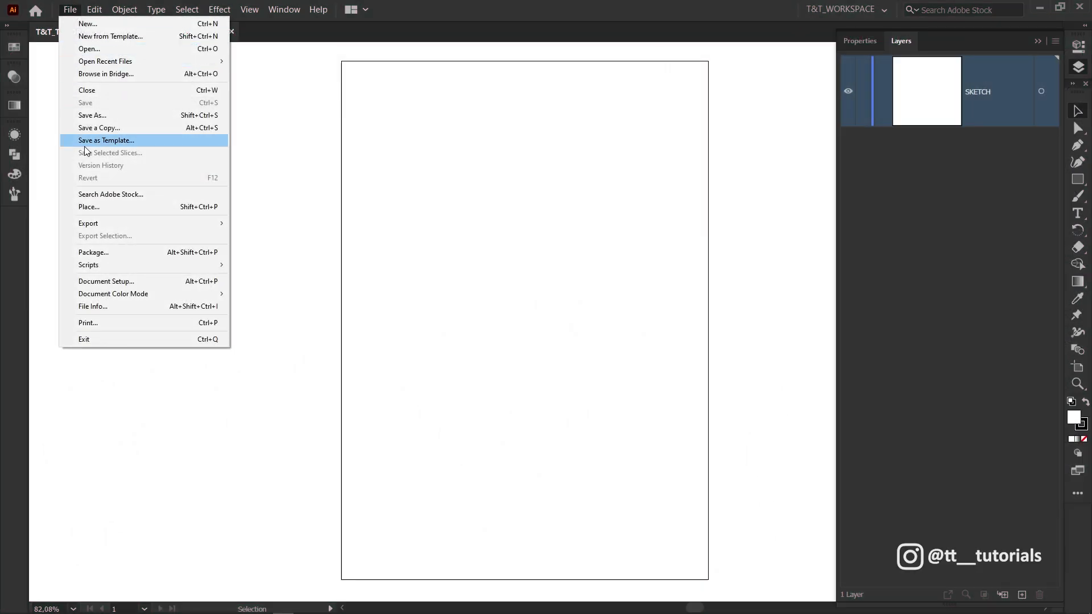
- Place the pencil sketch, set it to Multiply at about 79% opacity, and lock SKETCH
{"action": "left_click", "coordinate": [88, 207]}
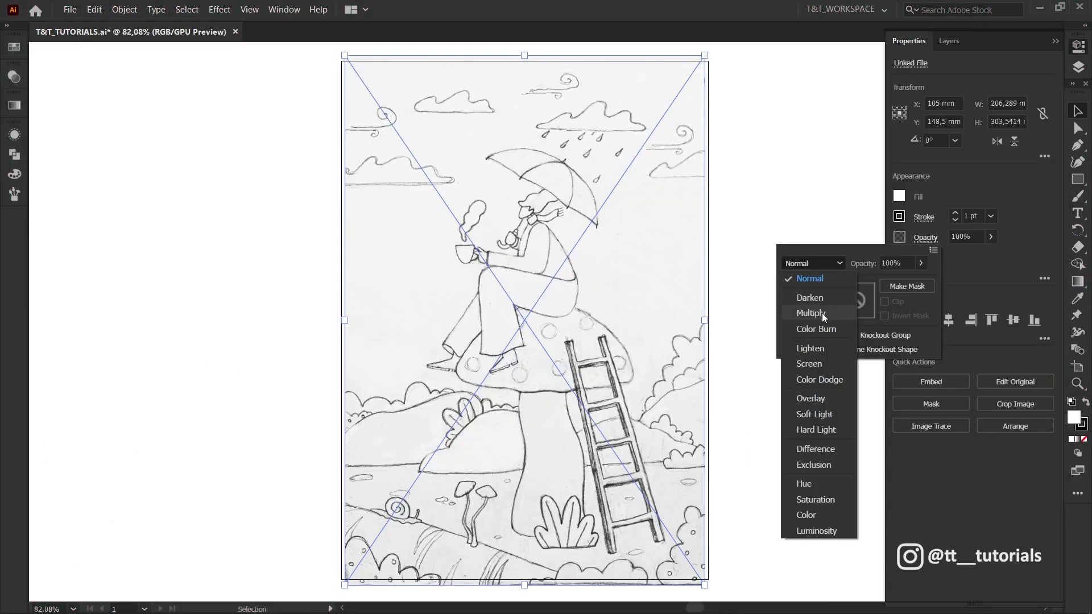
{"action": "left_click", "coordinate": [824, 312]}
{"action": "left_click", "coordinate": [990, 236]}
{"action": "left_click_drag", "start_coordinate": [990, 253], "coordinate": [978, 254]}
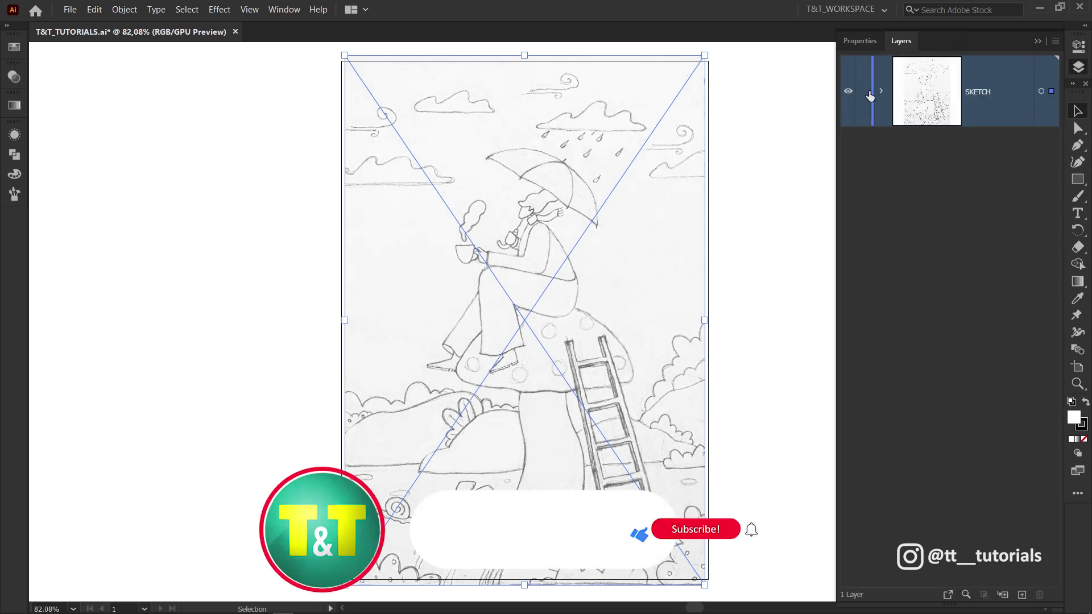
{"action": "left_click", "coordinate": [863, 92]}
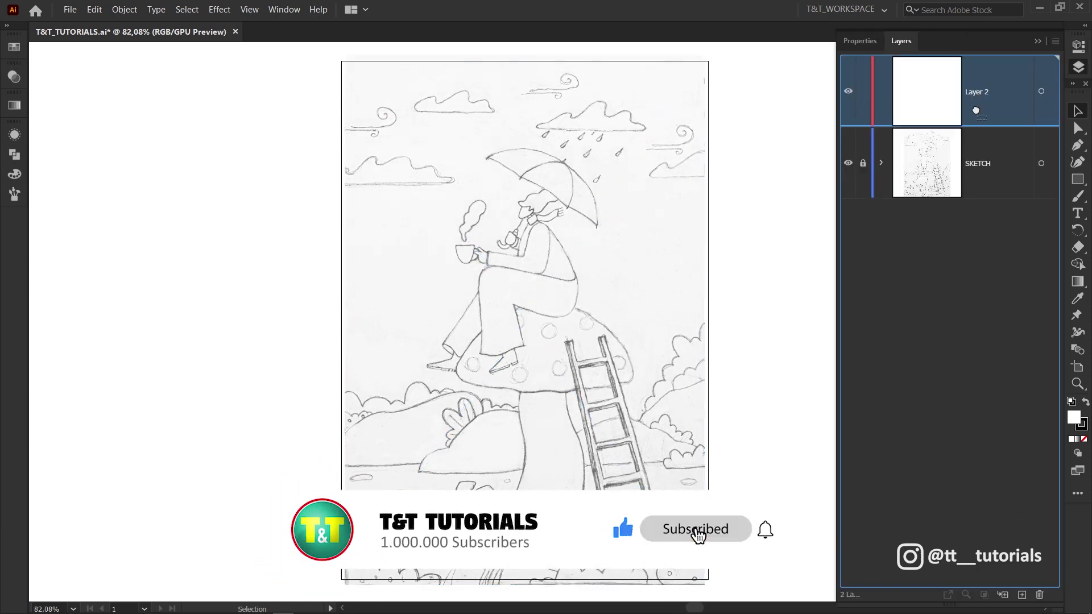
- Move Layer 2 beneath SKETCH and merge the trouser cuff pieces with the Shape Builder
{"action": "left_click_drag", "start_coordinate": [976, 194], "coordinate": [976, 193]}
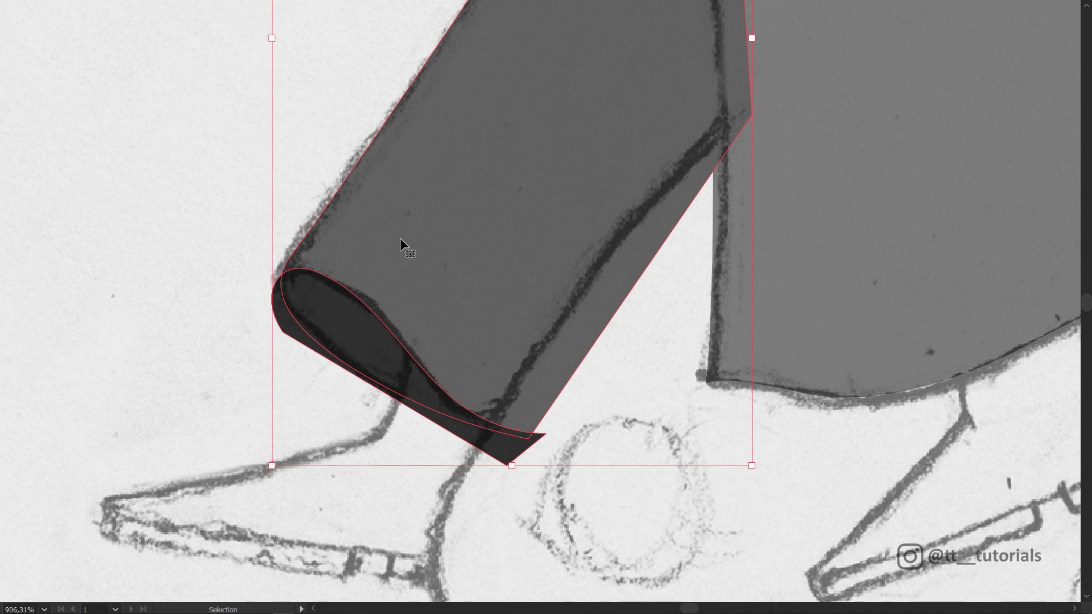
{"action": "key", "text": "shift+m"}
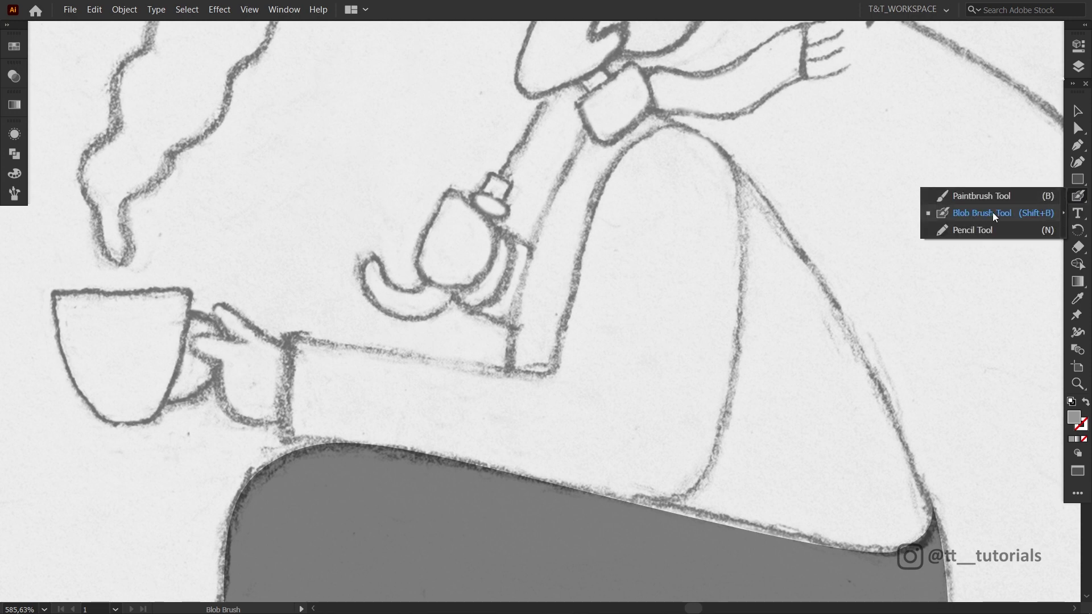
- Flatten and tilt the Blob Brush tip, then paint grey fill along the lower arm
{"action": "key", "text": "Return"}
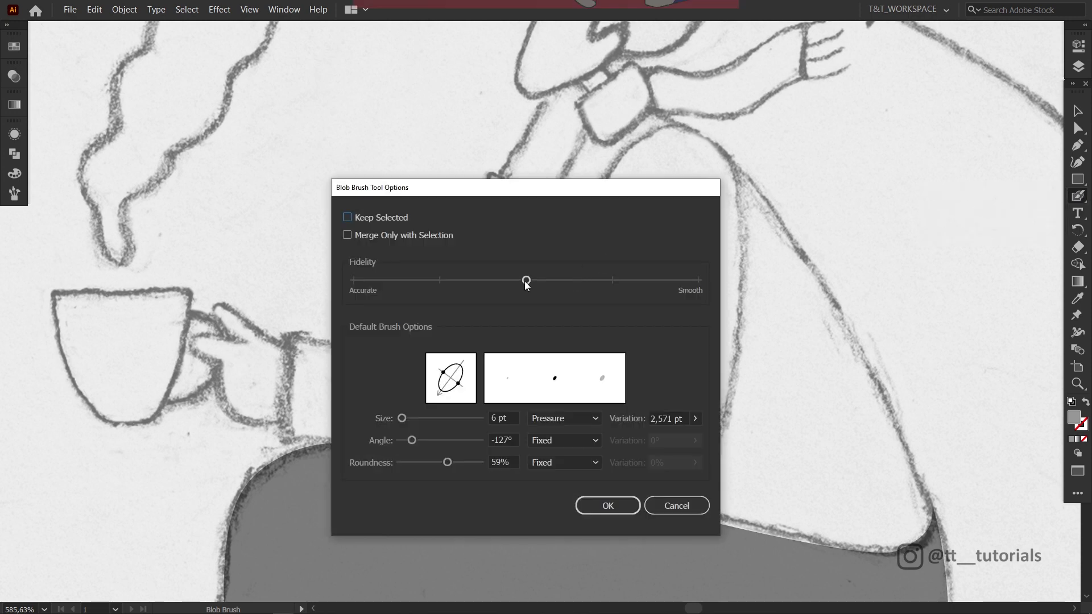
{"action": "left_click_drag", "start_coordinate": [458, 383], "coordinate": [439, 384]}
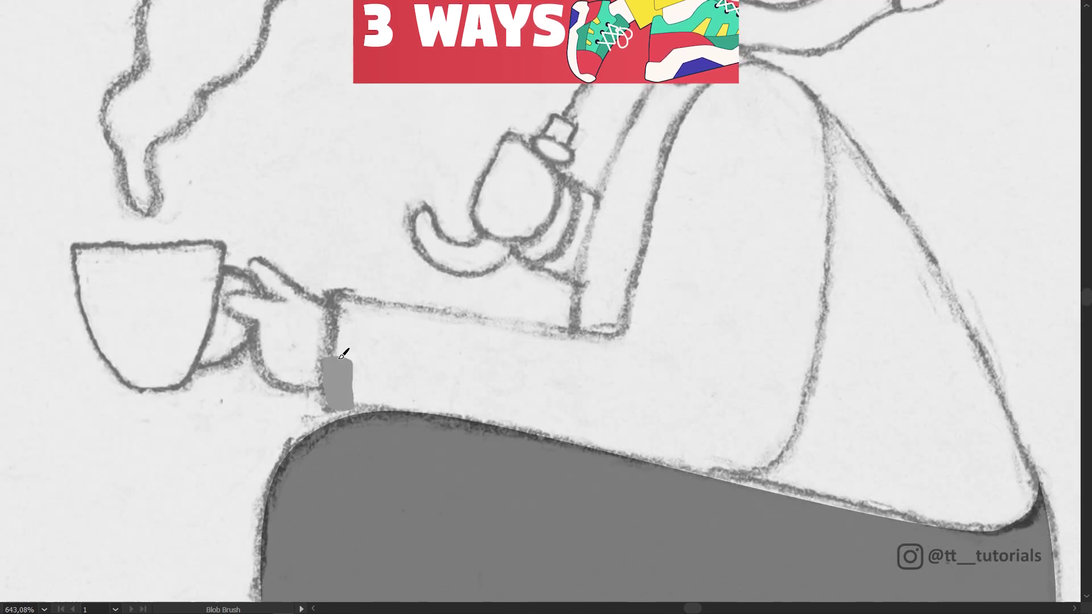
{"action": "left_click_drag", "start_coordinate": [343, 358], "coordinate": [361, 299]}
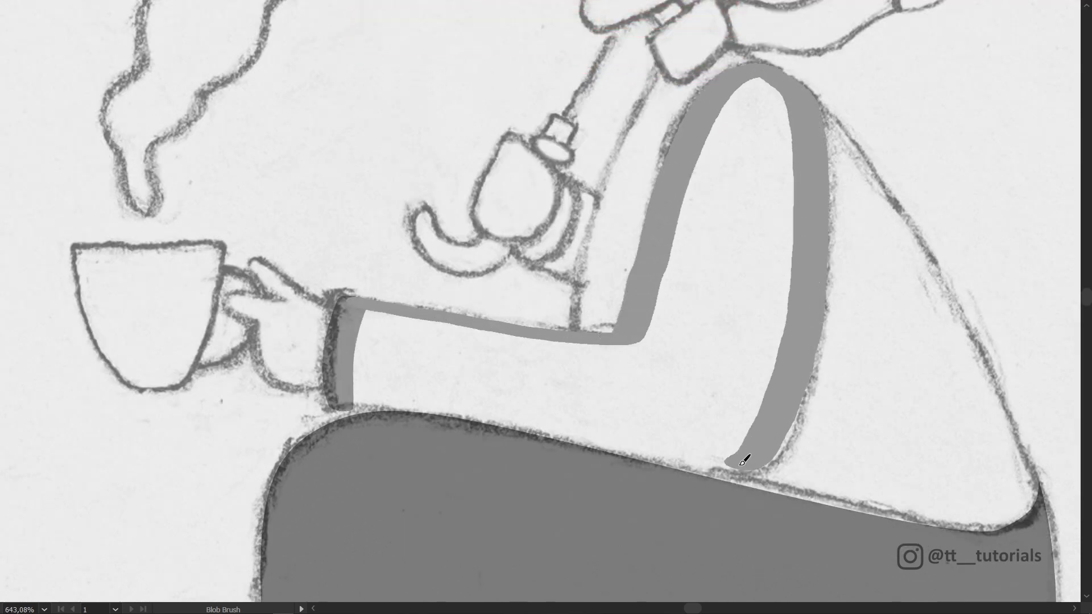
{"action": "left_click_drag", "start_coordinate": [402, 402], "coordinate": [392, 403]}
{"action": "key", "text": "shift+b"}
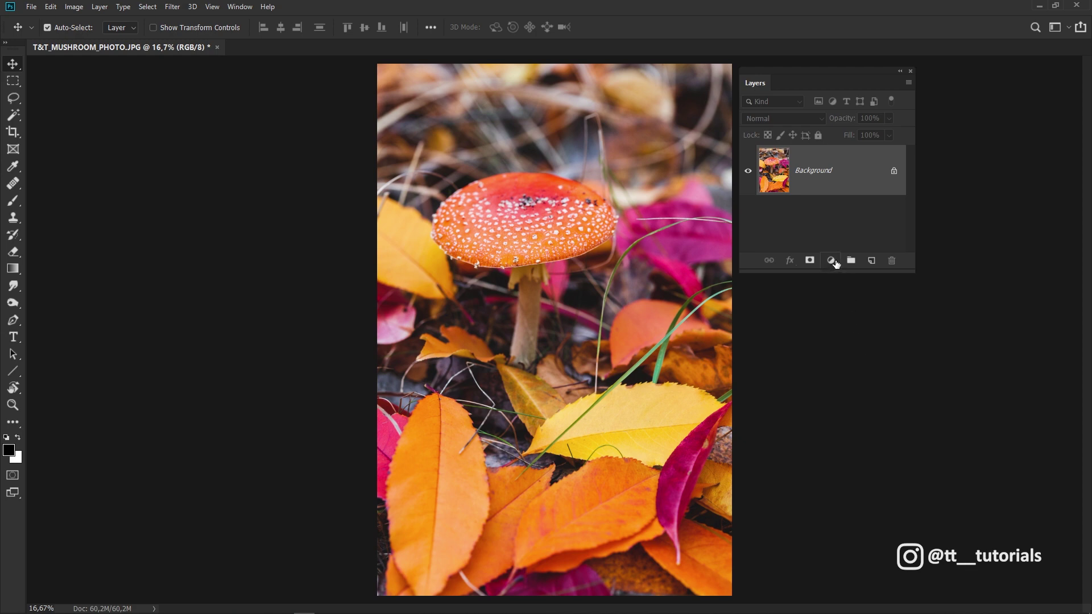
- Add a Selective Color adjustment layer, reducing yellow in the Reds and magenta in the Yellows
{"action": "left_click", "coordinate": [831, 260]}
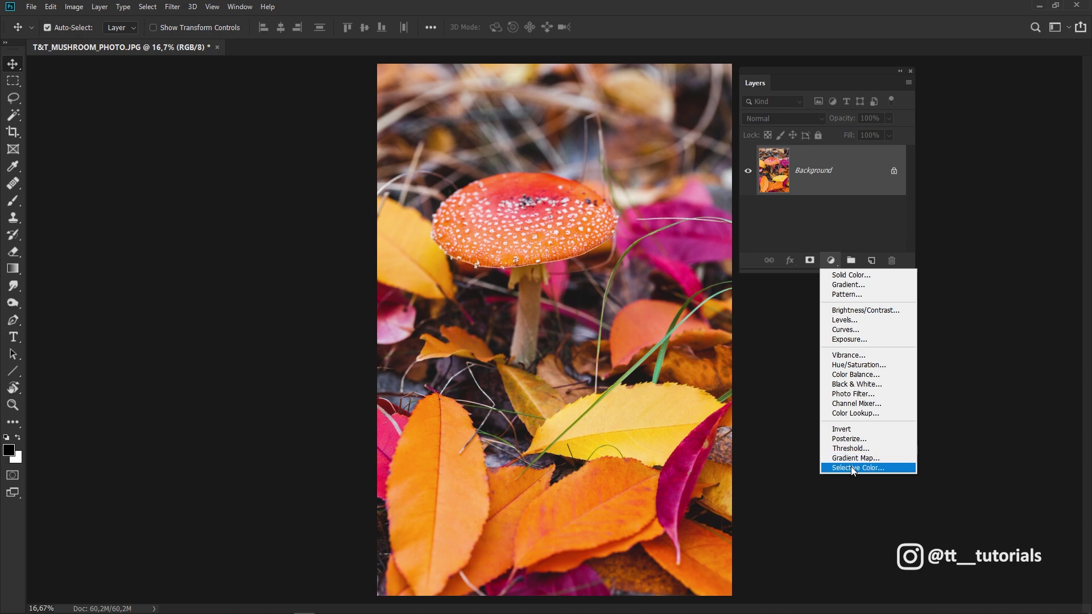
{"action": "left_click", "coordinate": [894, 468]}
{"action": "left_click_drag", "start_coordinate": [823, 381], "coordinate": [832, 406]}
{"action": "left_click_drag", "start_coordinate": [823, 431], "coordinate": [778, 429]}
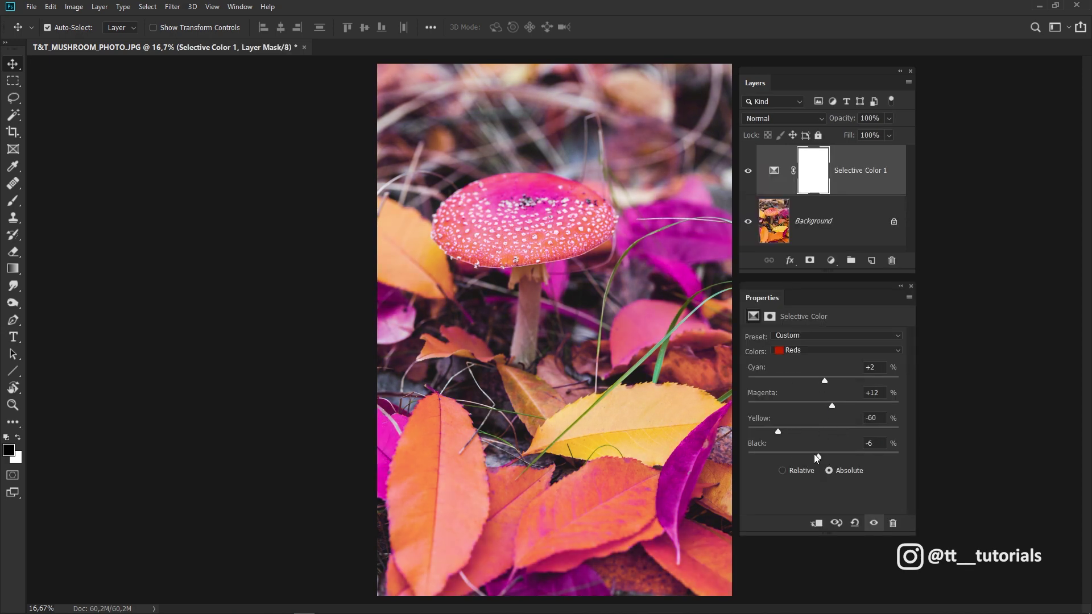
{"action": "left_click", "coordinate": [838, 349]}
{"action": "left_click", "coordinate": [836, 364]}
{"action": "left_click_drag", "start_coordinate": [823, 380], "coordinate": [774, 380]}
{"action": "left_click_drag", "start_coordinate": [822, 405], "coordinate": [781, 405]}
- Shift the Reds toward orange-red and deepen the Blacks to +2
{"action": "left_click", "coordinate": [840, 350]}
{"action": "left_click", "coordinate": [840, 354]}
{"action": "left_click_drag", "start_coordinate": [824, 380], "coordinate": [836, 432]}
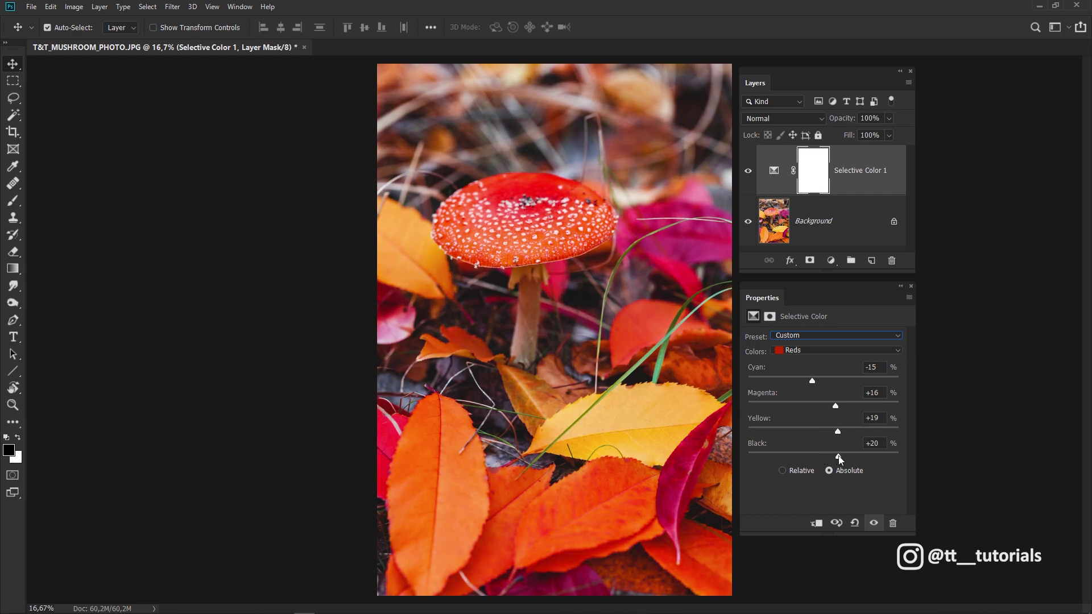
{"action": "left_click", "coordinate": [840, 349]}
{"action": "left_click", "coordinate": [836, 363]}
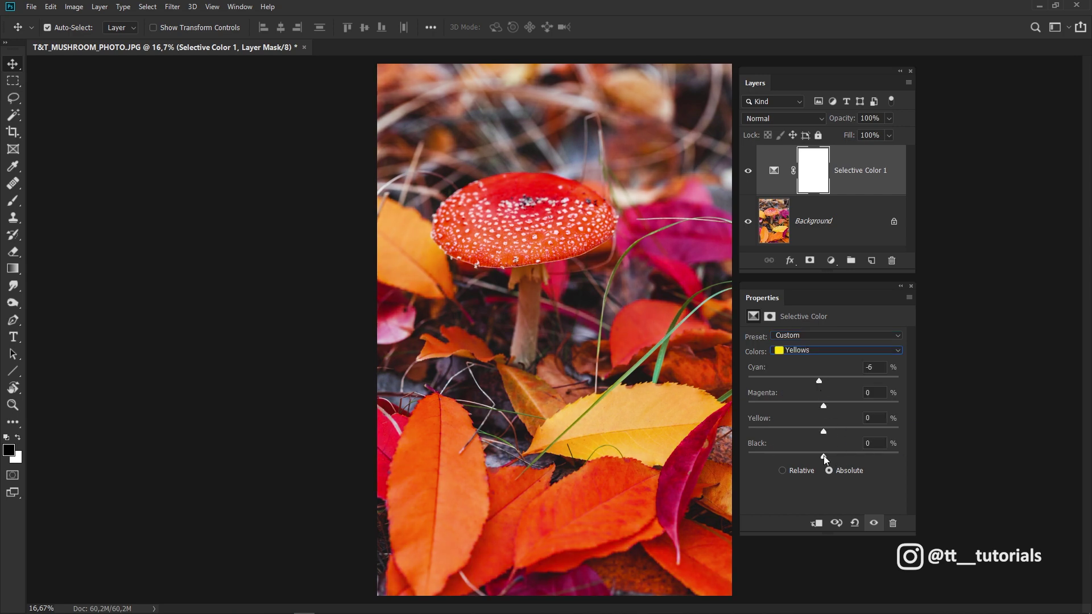
{"action": "left_click", "coordinate": [836, 350]}
{"action": "left_click", "coordinate": [808, 442]}
{"action": "left_click_drag", "start_coordinate": [824, 457], "coordinate": [825, 458]}
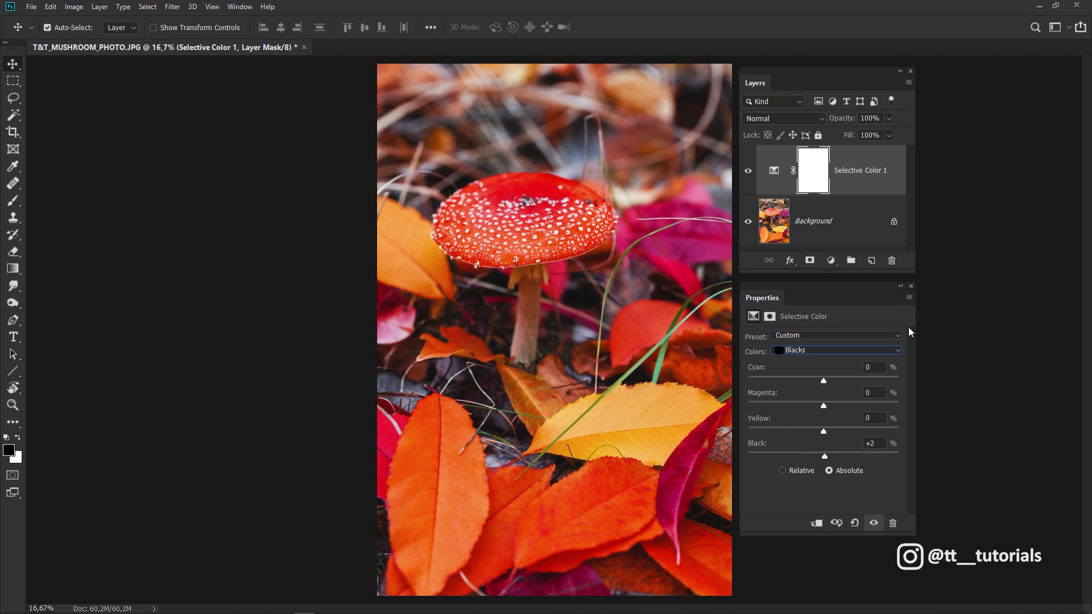
- Export the mushroom photo through Save for Web as a PNG-24 image
{"action": "left_click", "coordinate": [29, 7]}
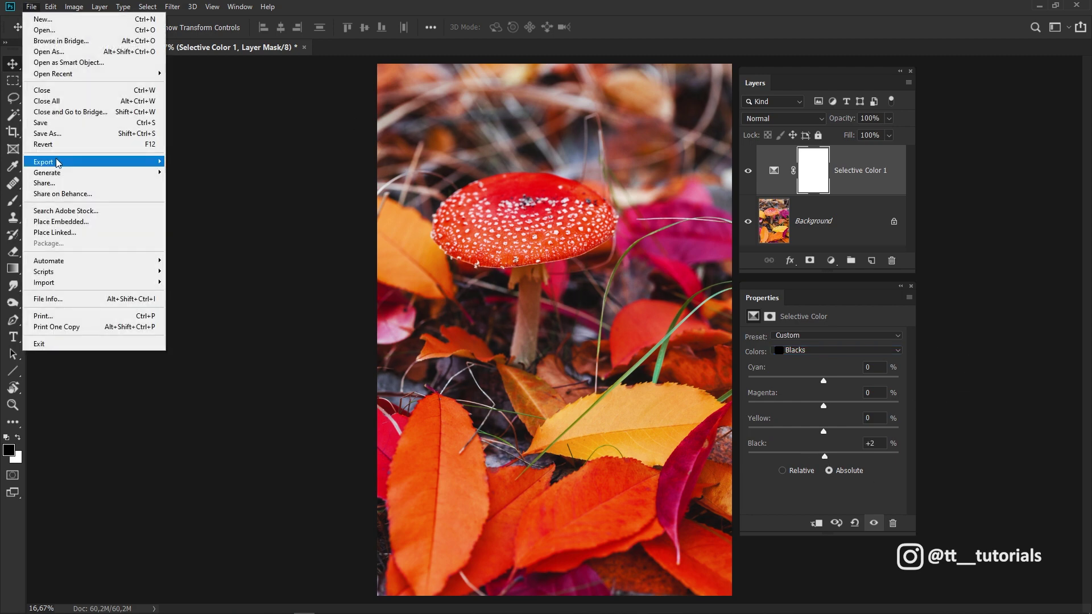
{"action": "mouse_move", "coordinate": [58, 162]}
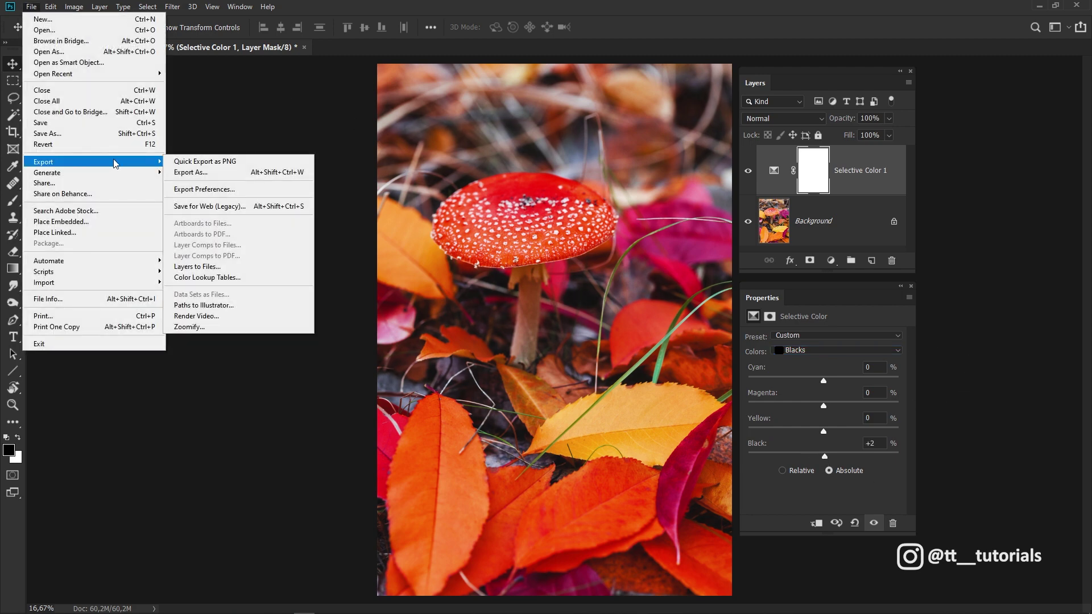
{"action": "left_click", "coordinate": [242, 209]}
{"action": "left_click", "coordinate": [755, 62]}
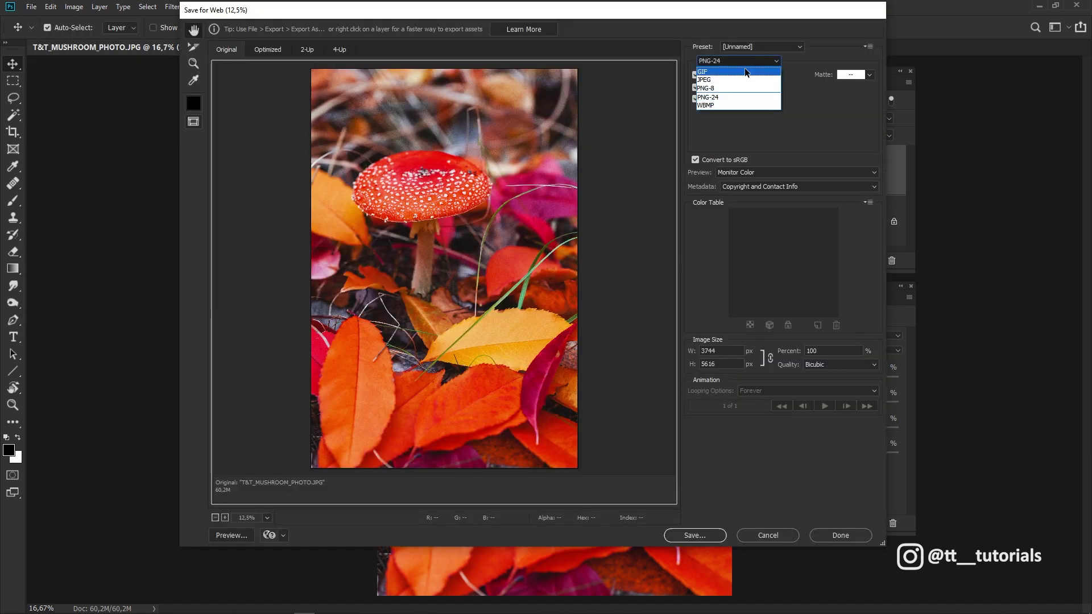
{"action": "key", "text": "Escape"}
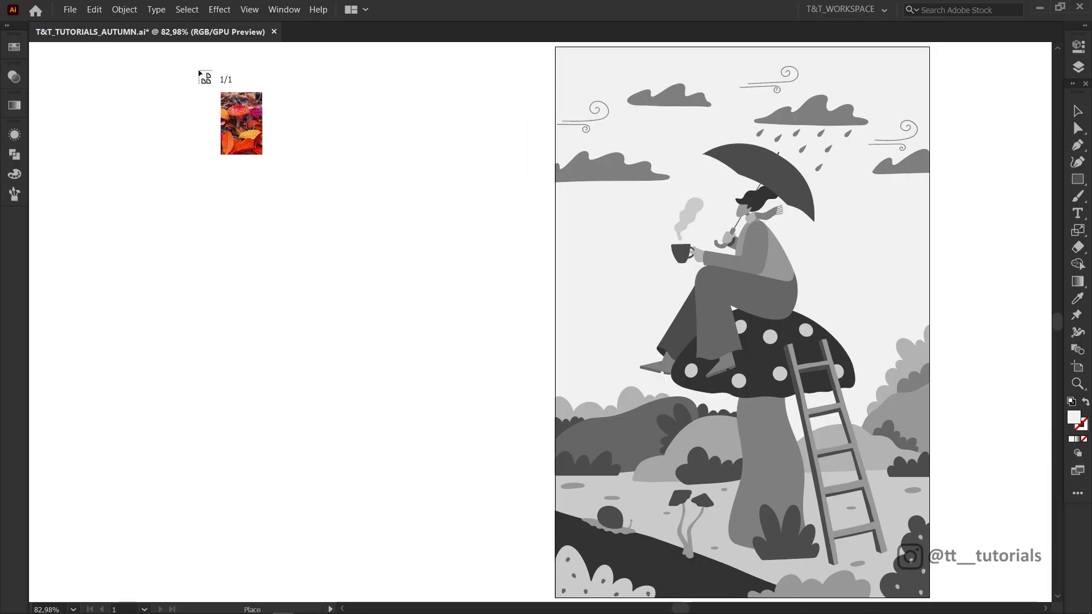
- Place the mushroom photo left of the artwork and fill umbrella, shirt and cap with its red
{"action": "left_click_drag", "start_coordinate": [144, 60], "coordinate": [547, 599]}
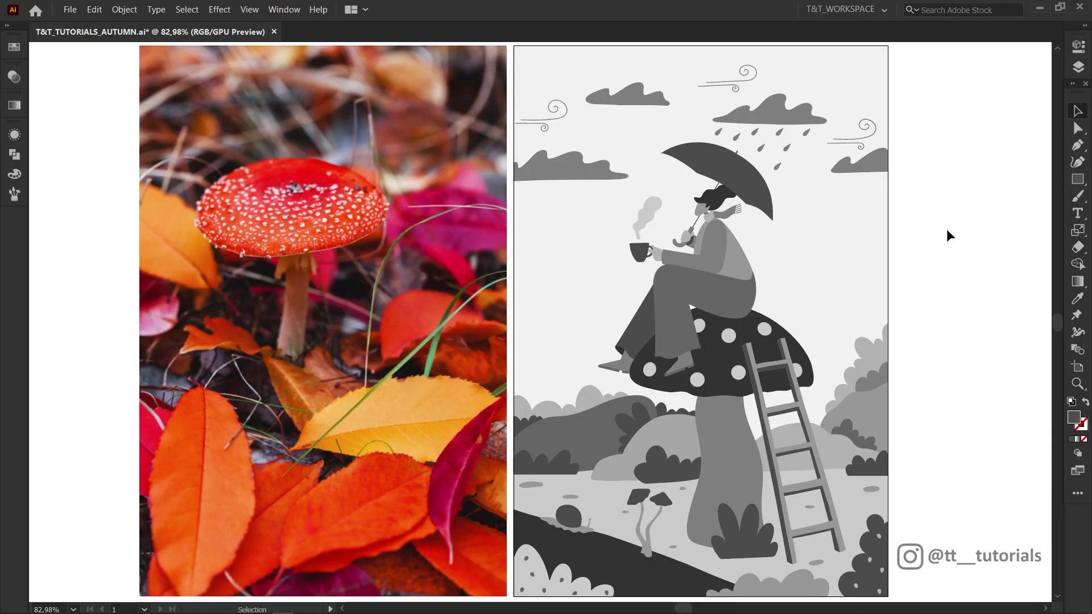
{"action": "left_click", "coordinate": [731, 256]}
{"action": "key", "text": "i"}
{"action": "left_click", "coordinate": [291, 172]}
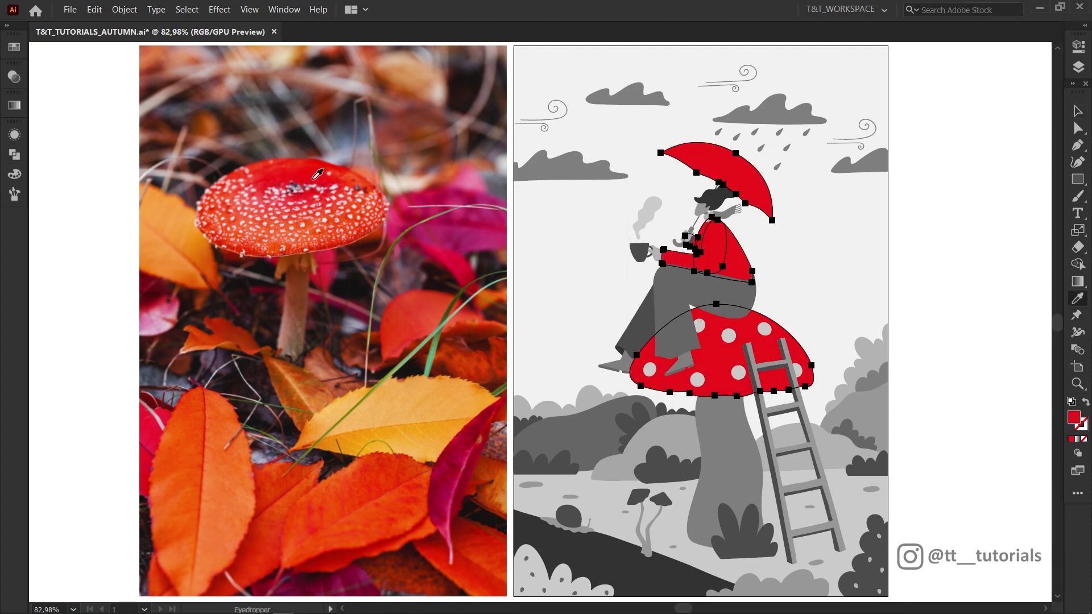
- Fine-tune the red fill in the Color panel and switch its sliders to HSB
{"action": "left_click", "coordinate": [281, 10]}
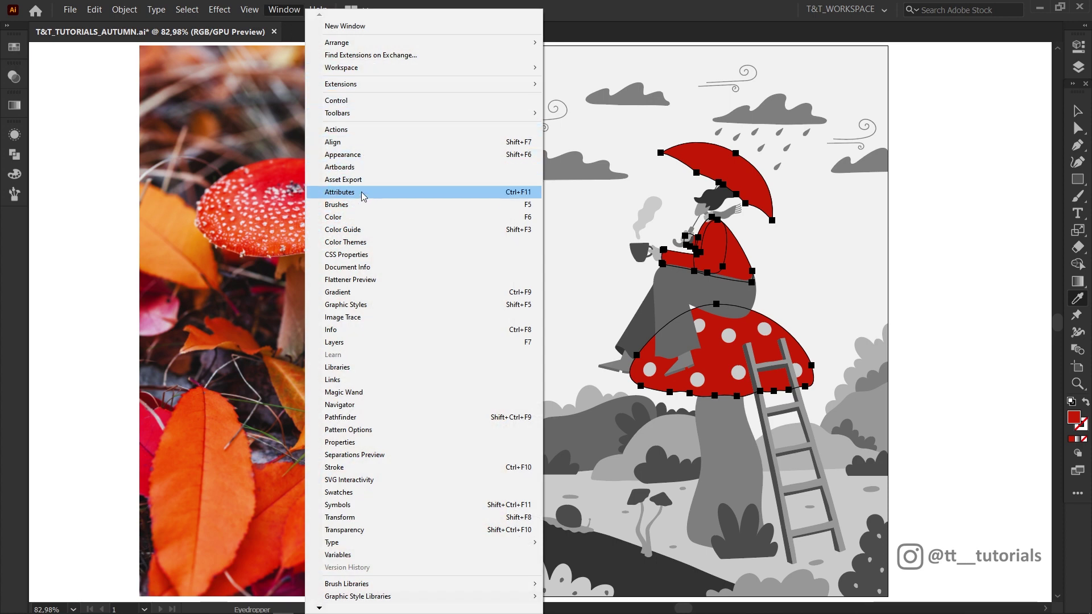
{"action": "left_click", "coordinate": [354, 220]}
{"action": "left_click_drag", "start_coordinate": [961, 243], "coordinate": [954, 242]}
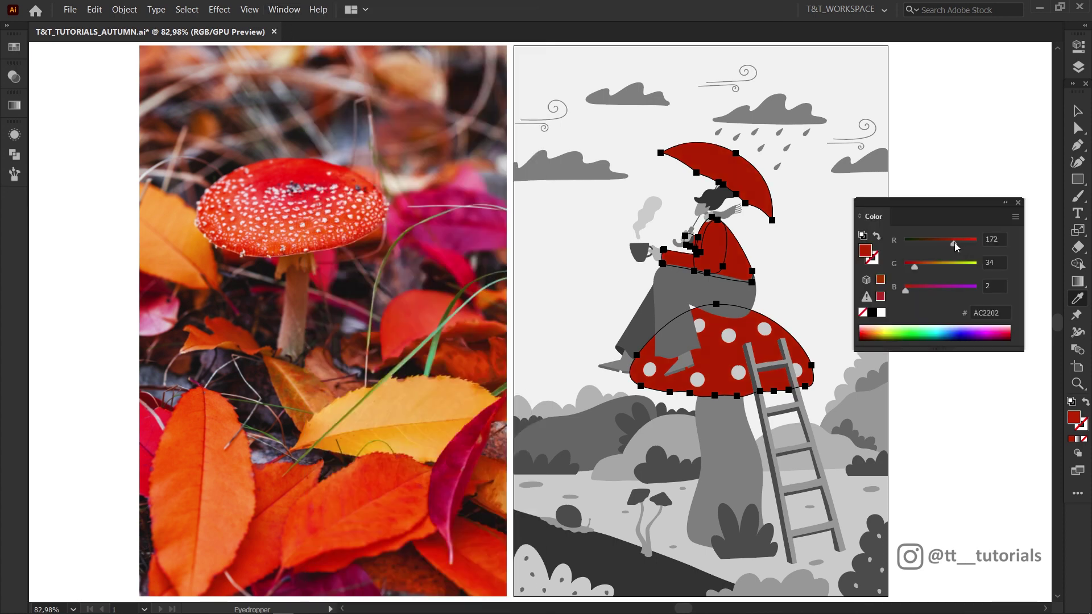
{"action": "left_click", "coordinate": [1015, 216]}
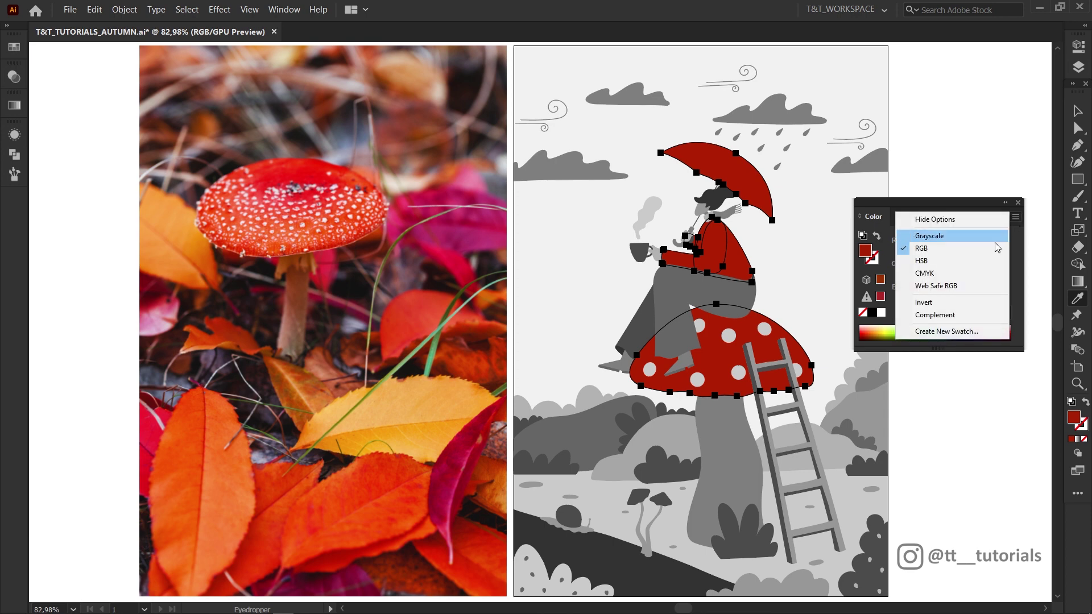
{"action": "left_click", "coordinate": [932, 260]}
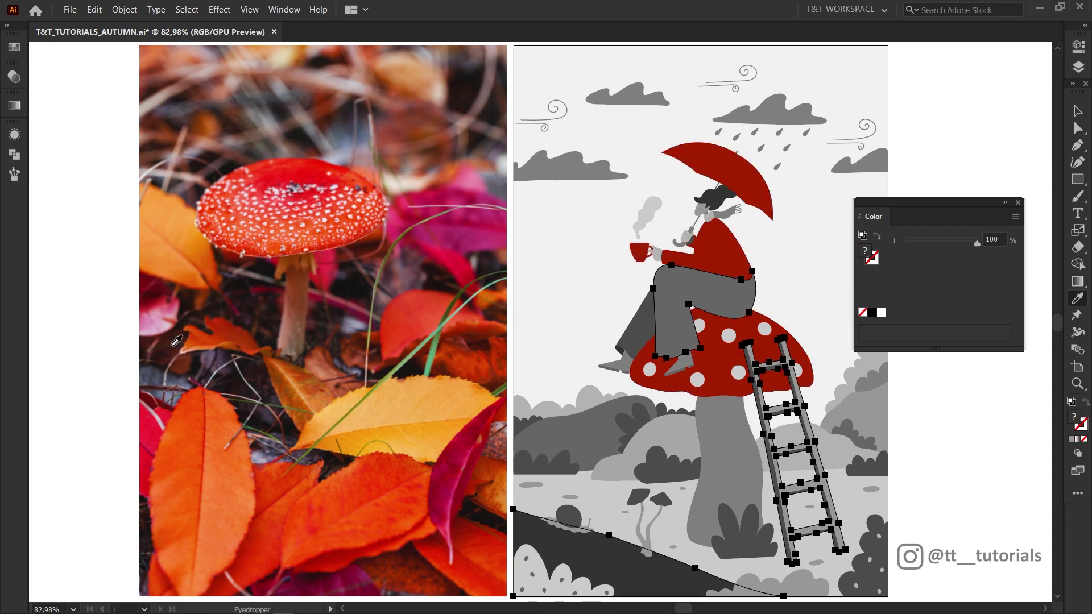
- Give trousers and ladder a darkened photo brown and make the sky light blue
{"action": "left_click", "coordinate": [186, 362]}
{"action": "left_click_drag", "start_coordinate": [934, 290], "coordinate": [928, 291]}
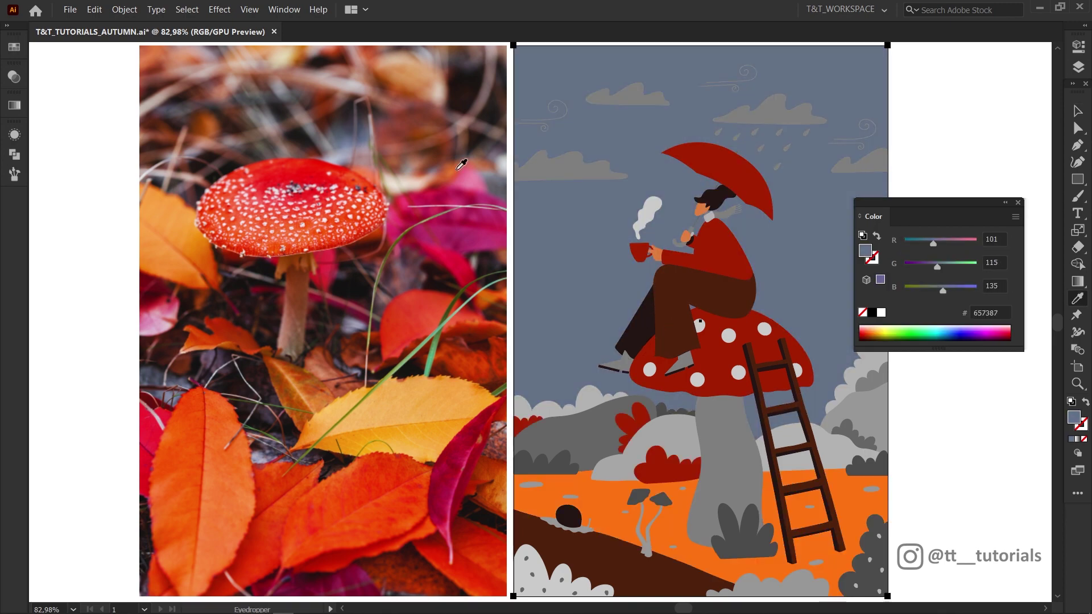
{"action": "left_click", "coordinate": [1015, 217]}
{"action": "left_click", "coordinate": [1017, 267]}
{"action": "left_click_drag", "start_coordinate": [947, 290], "coordinate": [966, 288]}
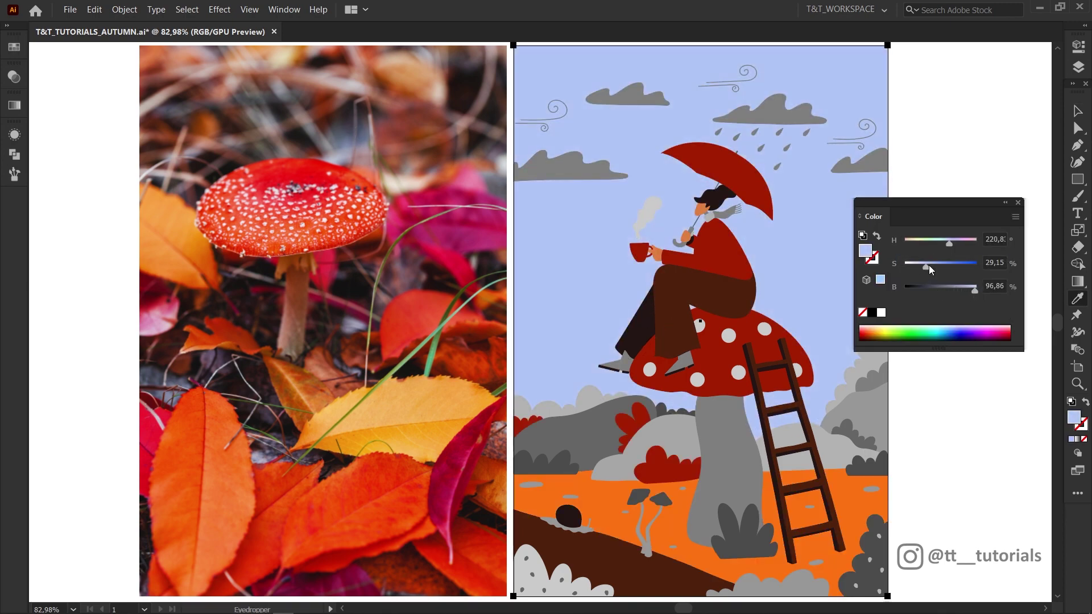
{"action": "left_click_drag", "start_coordinate": [948, 241], "coordinate": [943, 241]}
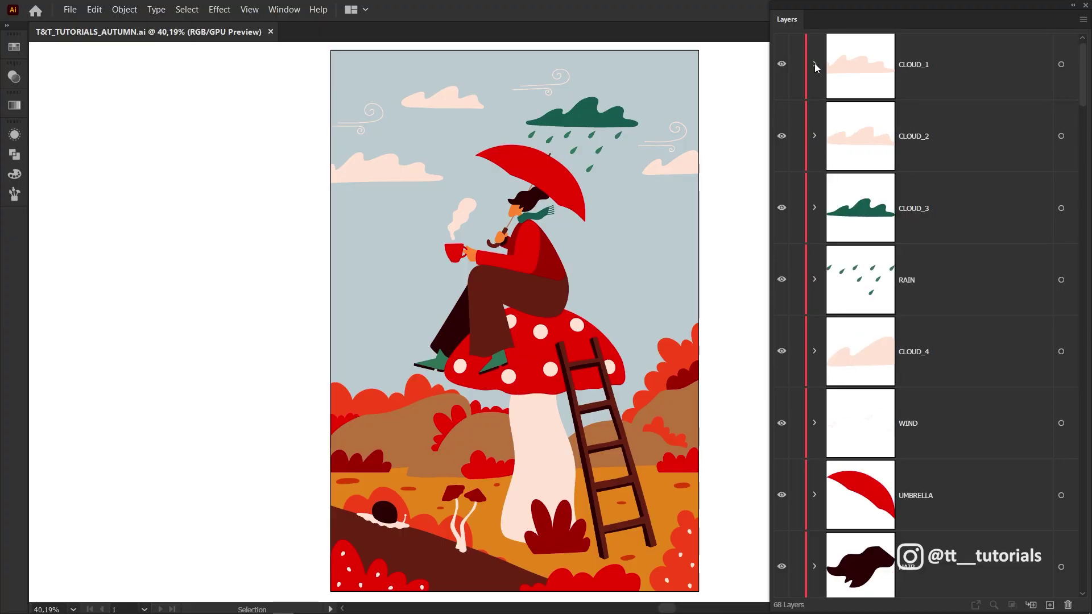
{"action": "left_click", "coordinate": [815, 136]}
{"action": "left_click", "coordinate": [814, 137]}
{"action": "left_click_drag", "start_coordinate": [1083, 64], "coordinate": [1082, 128]}
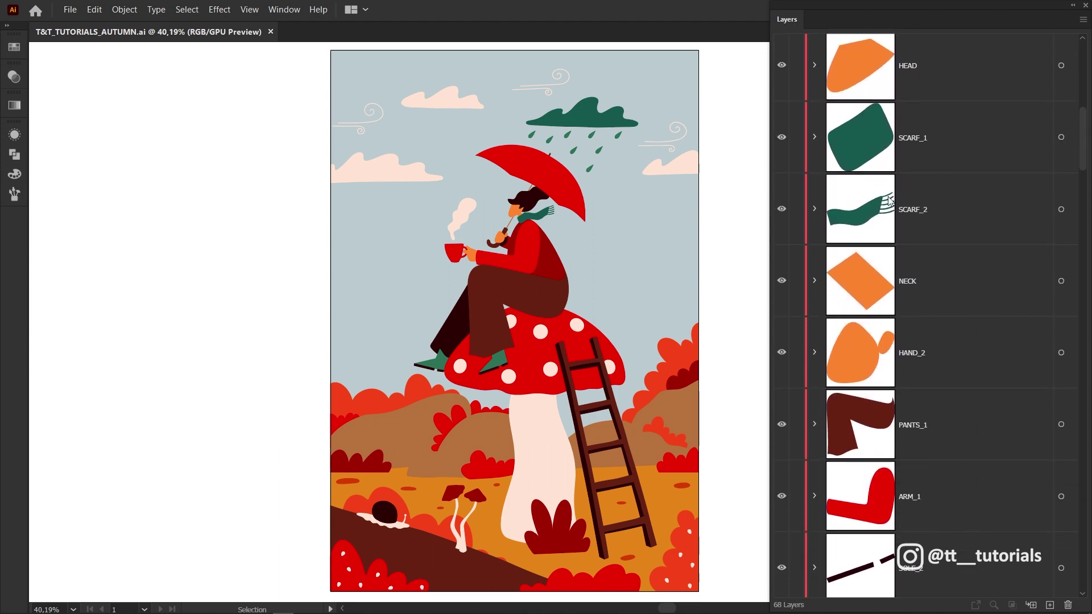
{"action": "left_click", "coordinate": [813, 209]}
{"action": "left_click", "coordinate": [813, 209]}
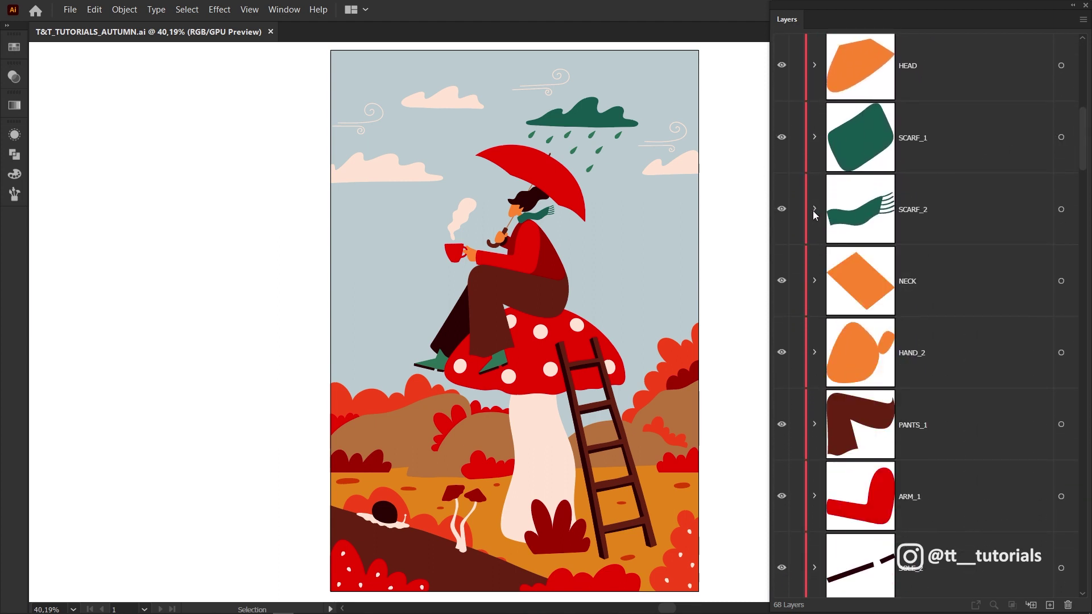
{"action": "left_click", "coordinate": [817, 422]}
{"action": "left_click", "coordinate": [814, 423]}
{"action": "left_click_drag", "start_coordinate": [1083, 128], "coordinate": [117, 49]}
{"action": "left_click", "coordinate": [814, 364]}
{"action": "left_click", "coordinate": [814, 364]}
{"action": "left_click", "coordinate": [814, 291]}
{"action": "left_click", "coordinate": [815, 292]}
- Export the artwork as a Photoshop file with RGB, 300 ppi and layers
{"action": "left_click", "coordinate": [68, 10]}
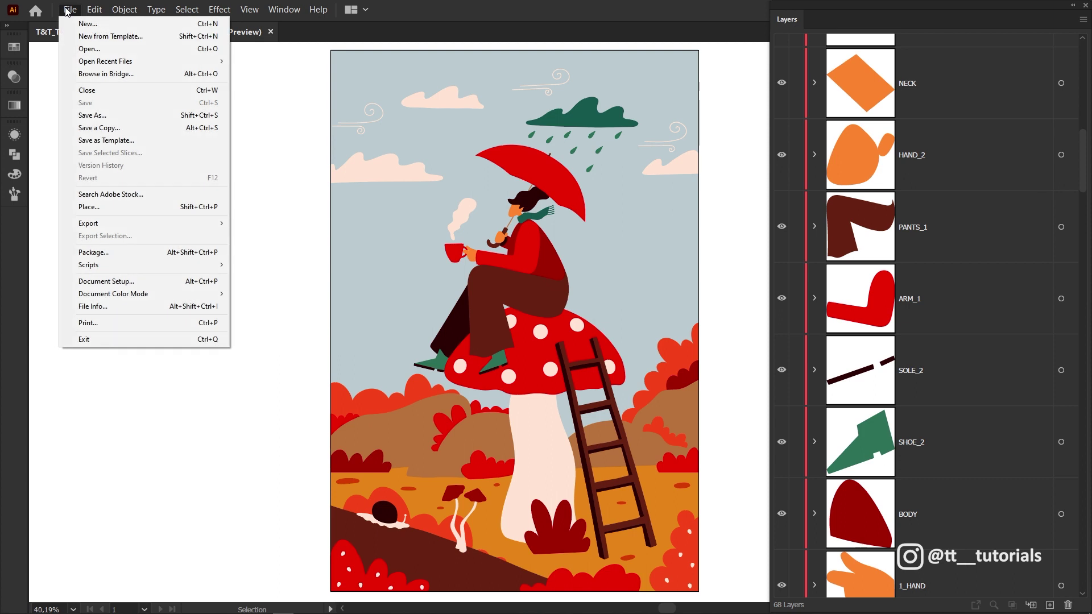
{"action": "mouse_move", "coordinate": [137, 224]}
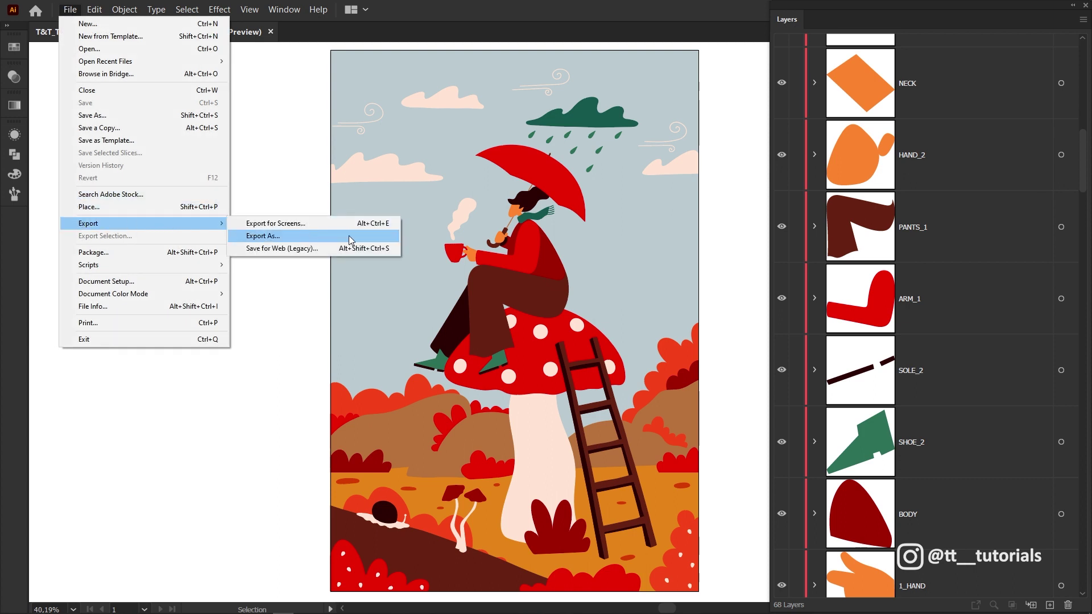
{"action": "left_click", "coordinate": [282, 238]}
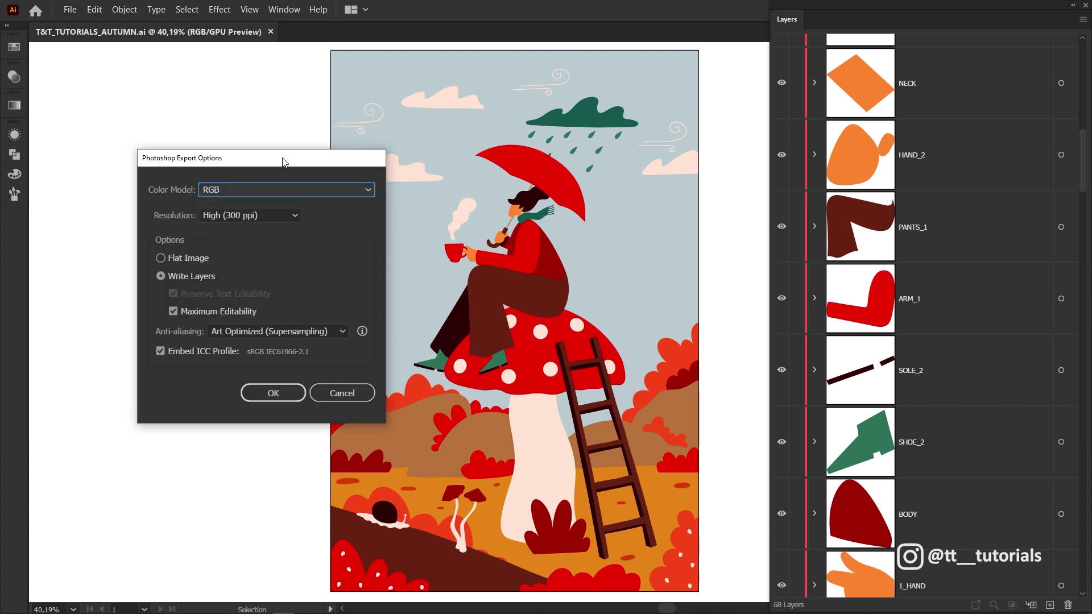
{"action": "left_click_drag", "start_coordinate": [282, 160], "coordinate": [223, 150]}
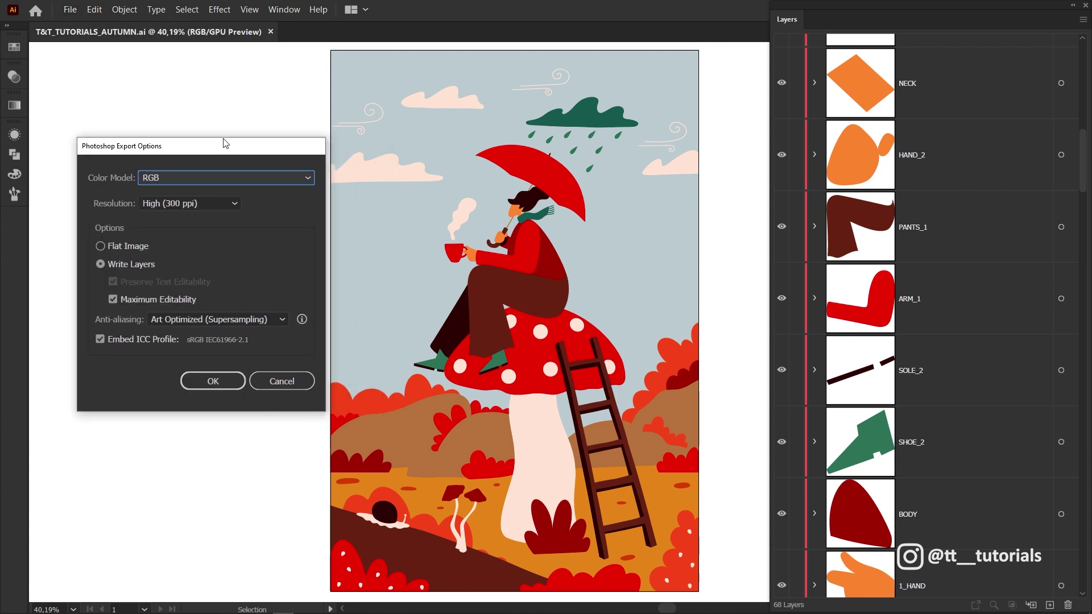
{"action": "left_click", "coordinate": [220, 379]}
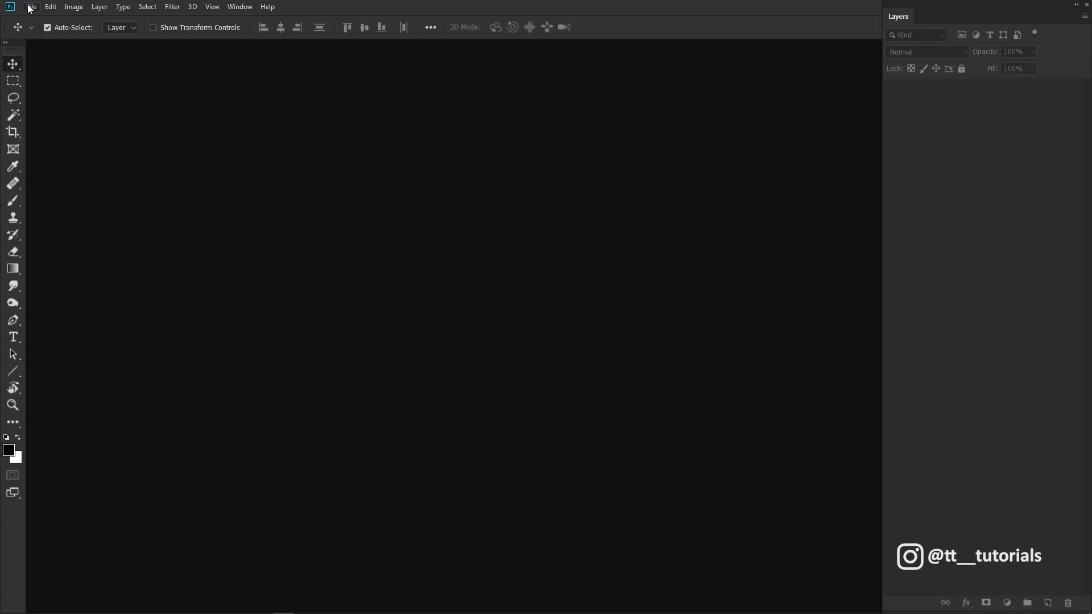
- Open the exported autumn PSD in Photoshop and select the PANTS_1 layer
{"action": "left_click", "coordinate": [29, 6]}
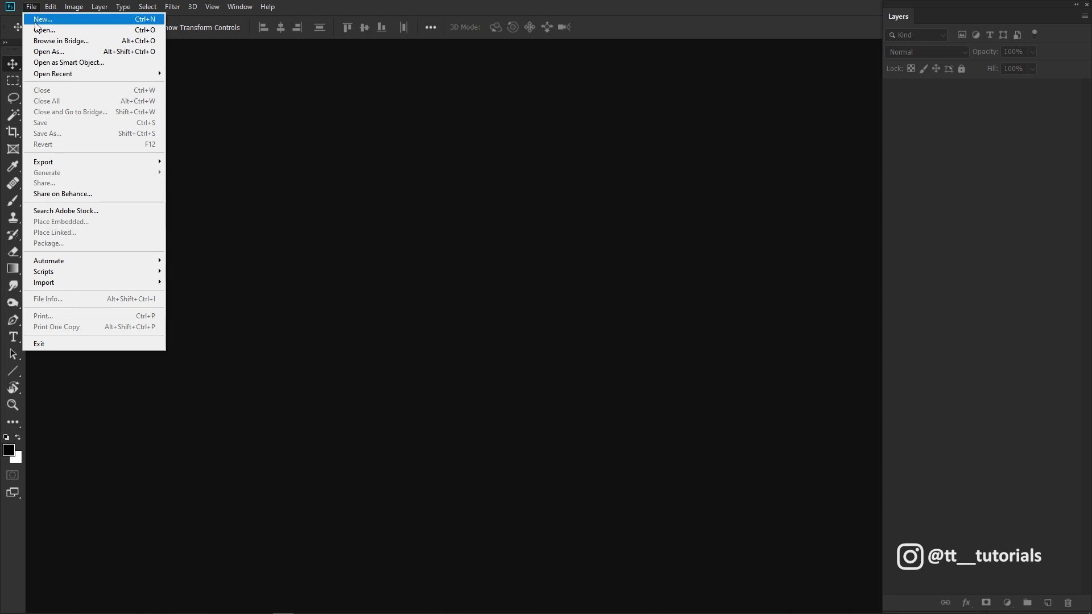
{"action": "left_click", "coordinate": [114, 30]}
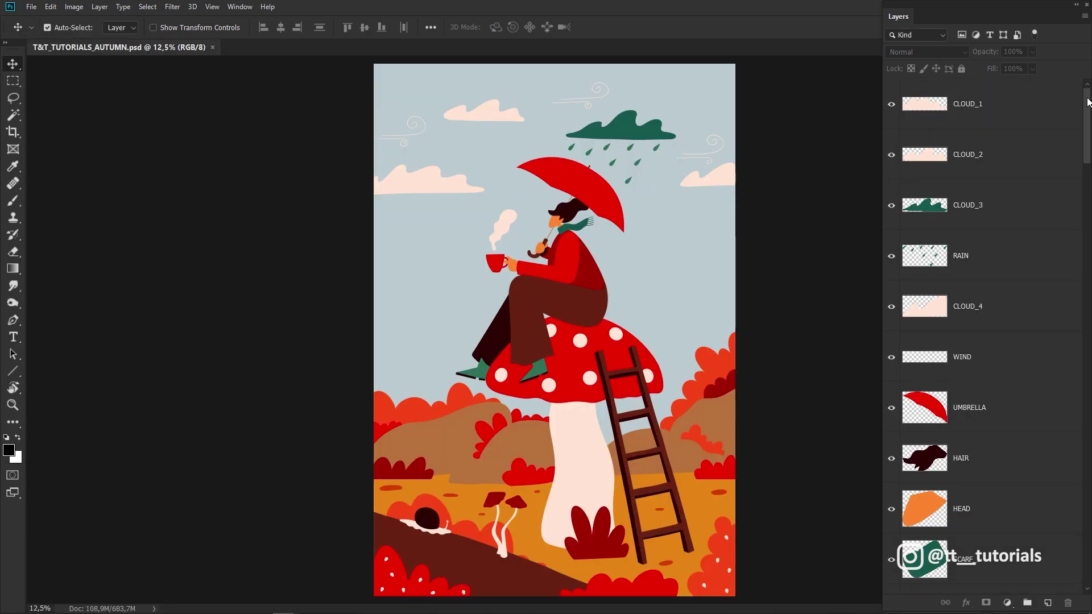
{"action": "left_click_drag", "start_coordinate": [1087, 102], "coordinate": [1087, 210]}
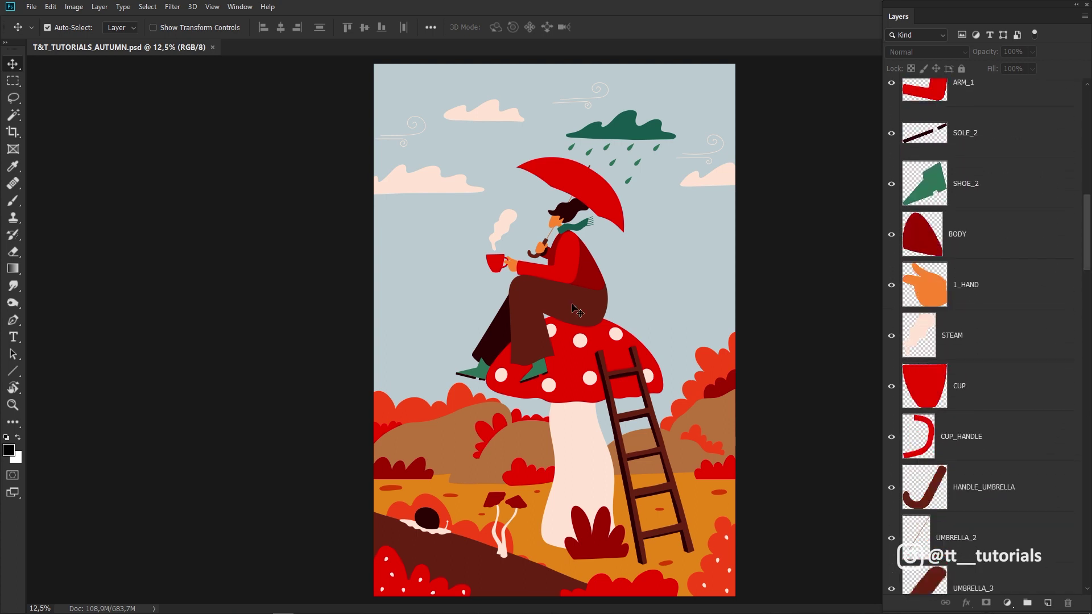
{"action": "left_click", "coordinate": [572, 305]}
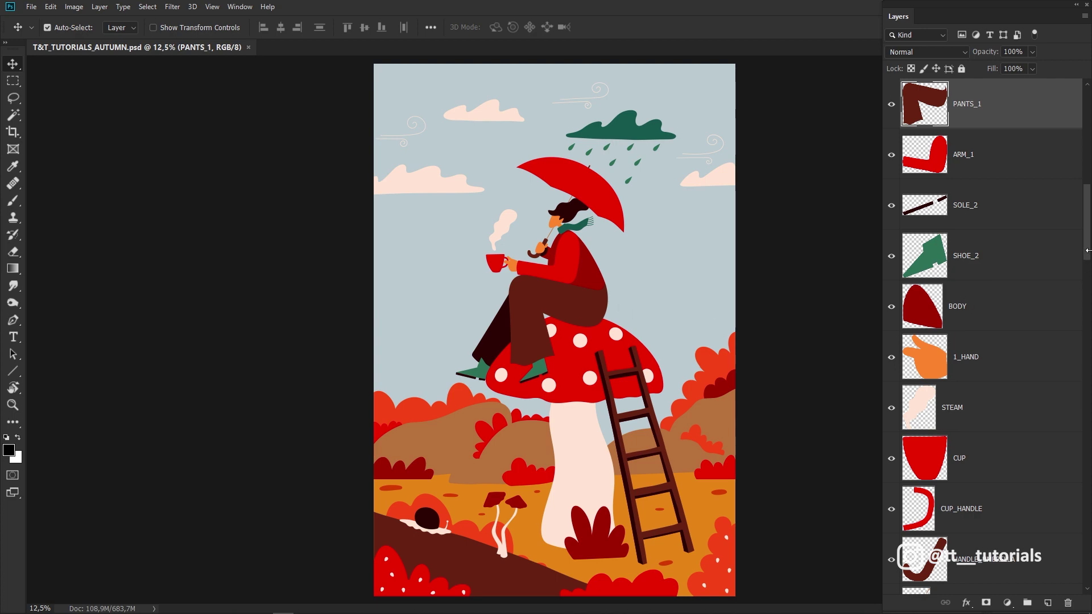
- Bring the texture_1 fabric above PANTS_1, clip it to the pants, and rotate it
{"action": "scroll", "coordinate": [1087, 239], "scroll_direction": "up", "scroll_amount": 3}
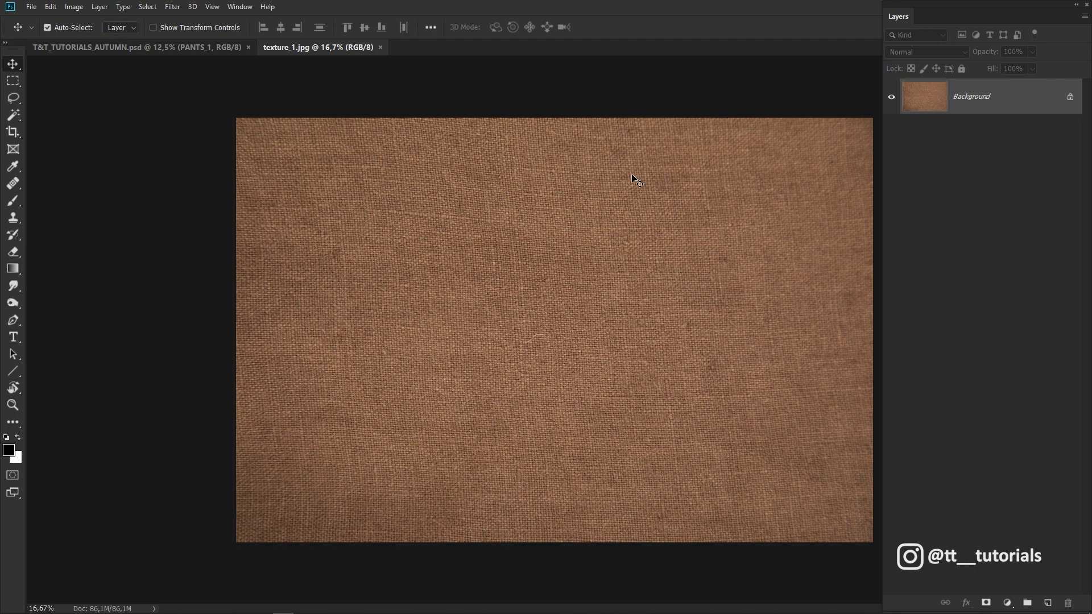
{"action": "left_click_drag", "start_coordinate": [437, 176], "coordinate": [499, 215]}
{"action": "scroll", "coordinate": [974, 230], "scroll_direction": "down", "scroll_amount": 6}
{"action": "left_click_drag", "start_coordinate": [974, 230], "coordinate": [975, 232]}
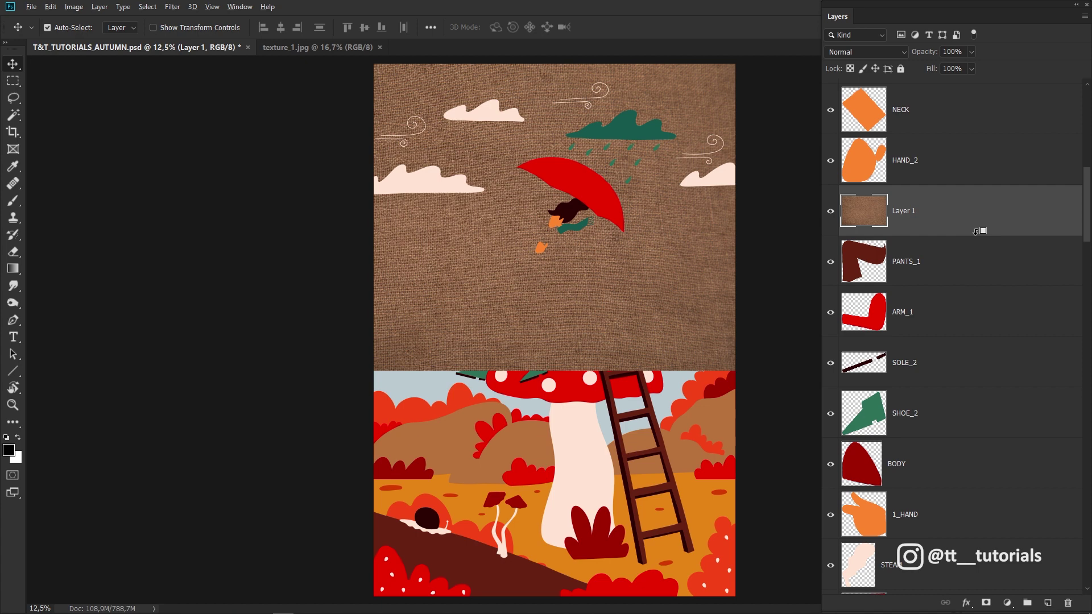
{"action": "left_click", "coordinate": [975, 231], "text": "alt"}
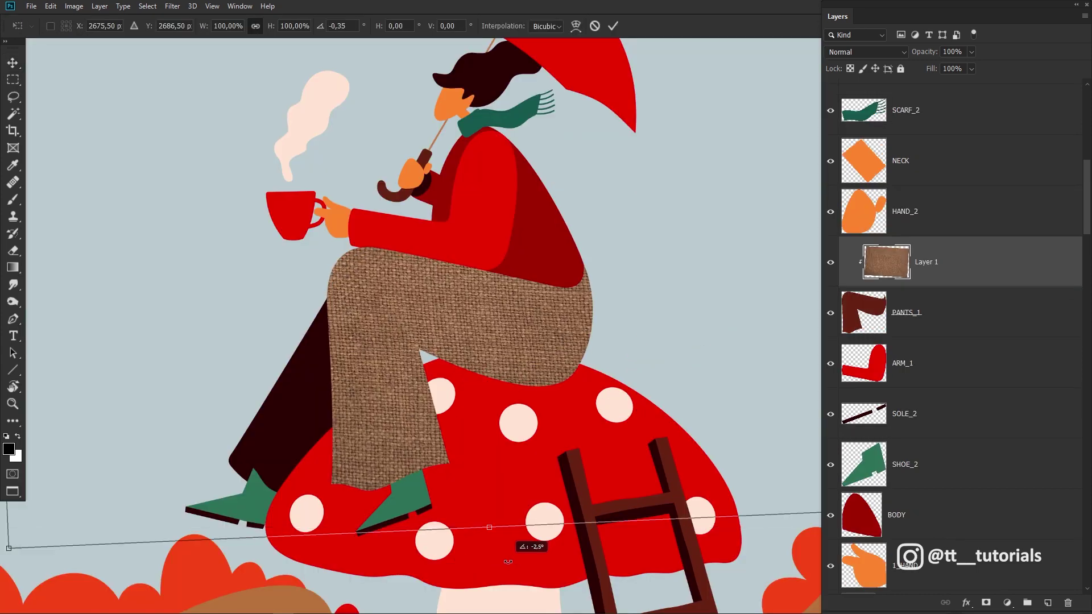
{"action": "left_click_drag", "start_coordinate": [501, 520], "coordinate": [638, 503]}
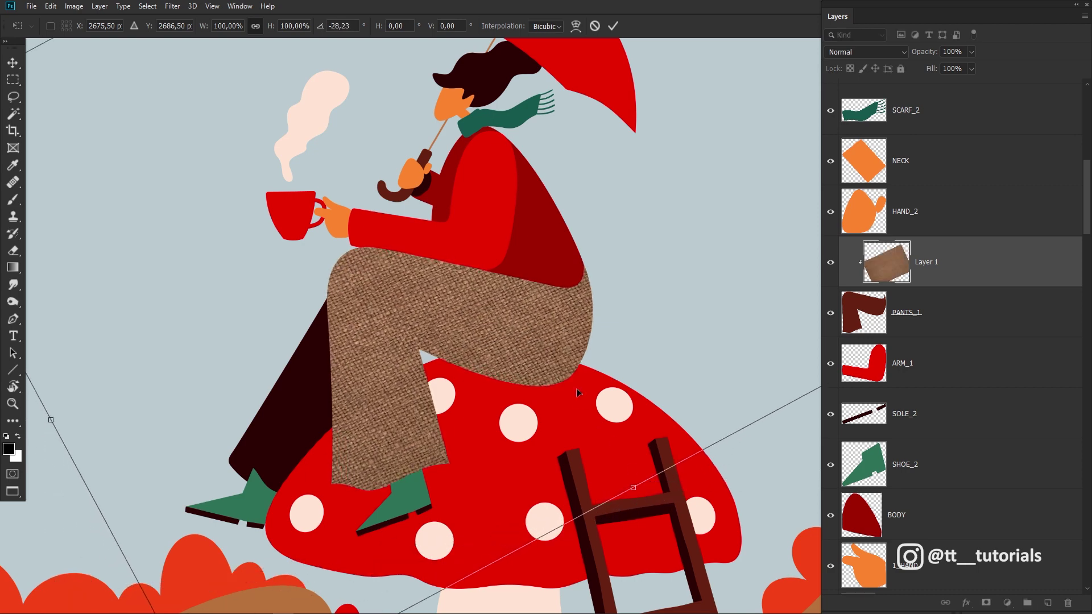
- Commit the rotation, shift the fabric texture, and blend it in Color Burn at about 59% opacity
{"action": "key", "text": "Return"}
{"action": "mouse_move", "coordinate": [533, 337]}
{"action": "left_mouse_down"}
{"action": "mouse_move", "coordinate": [532, 312]}
{"action": "mouse_move", "coordinate": [519, 330]}
{"action": "left_mouse_up"}
{"action": "key", "text": "ctrl+plus"}
{"action": "left_click", "coordinate": [903, 51]}
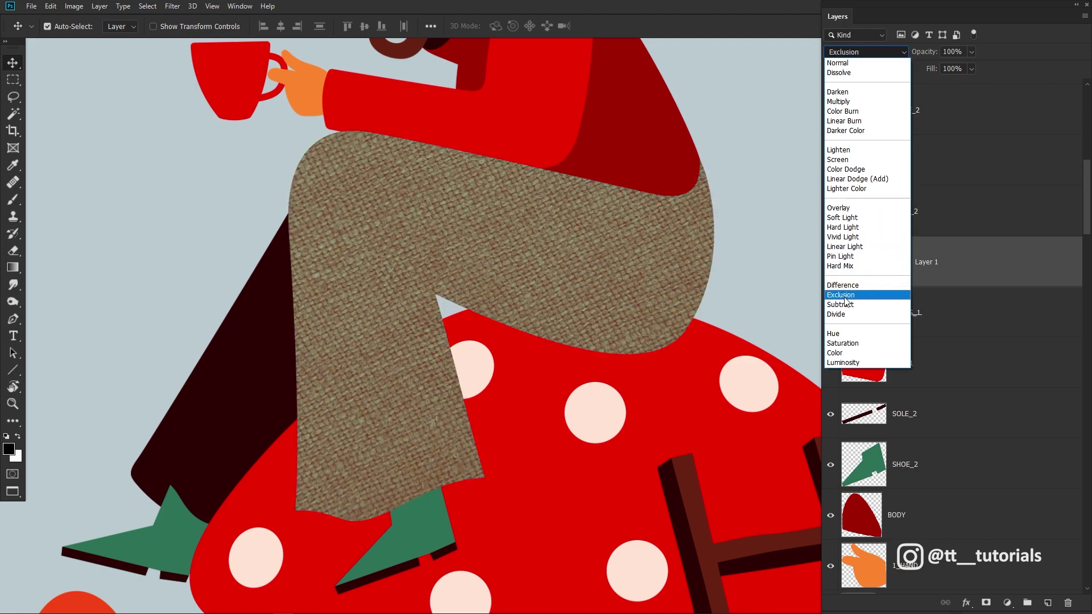
{"action": "left_click", "coordinate": [843, 111]}
{"action": "left_click_drag", "start_coordinate": [971, 52], "coordinate": [958, 64]}
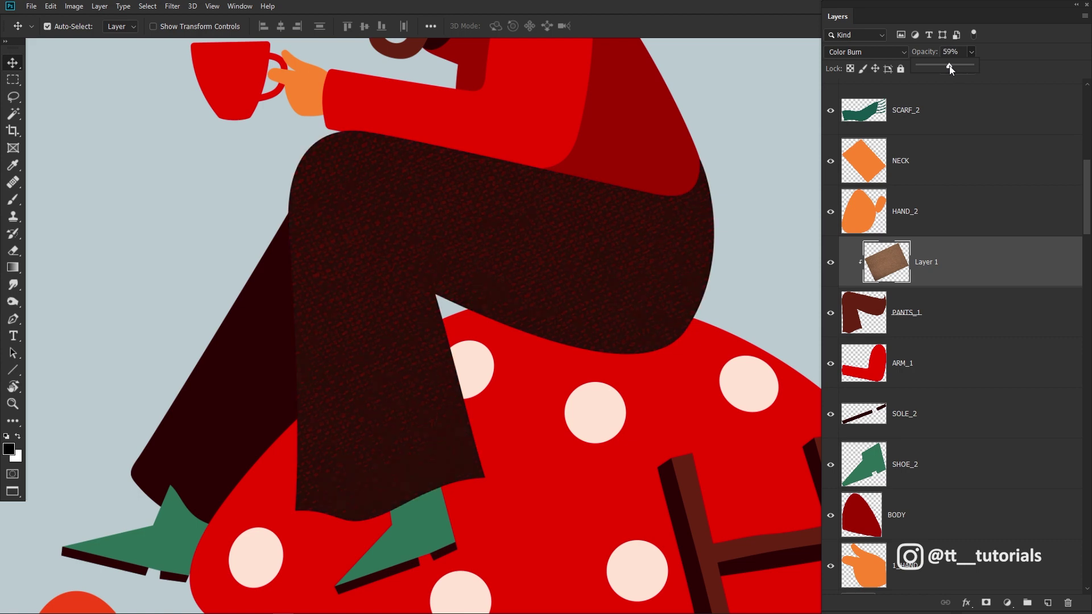
{"action": "left_click_drag", "start_coordinate": [950, 66], "coordinate": [950, 79]}
- Boost the fabric texture's contrast with Curves: brighter highlights, deeper shadows, lifted midtones
{"action": "key", "text": "ctrl+m"}
{"action": "left_click_drag", "start_coordinate": [897, 326], "coordinate": [858, 325]}
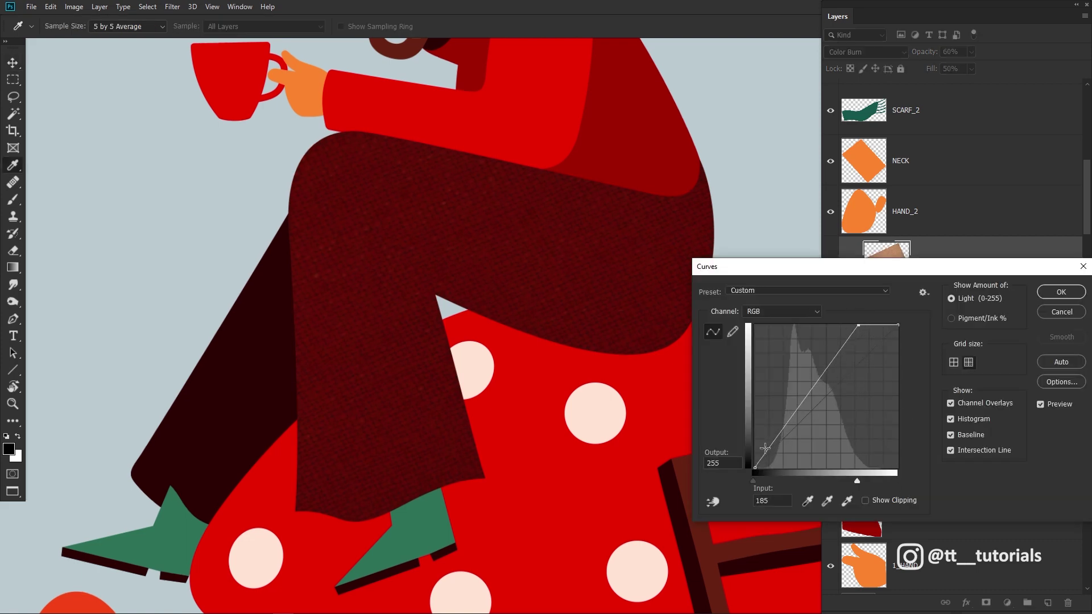
{"action": "left_click_drag", "start_coordinate": [754, 467], "coordinate": [781, 473]}
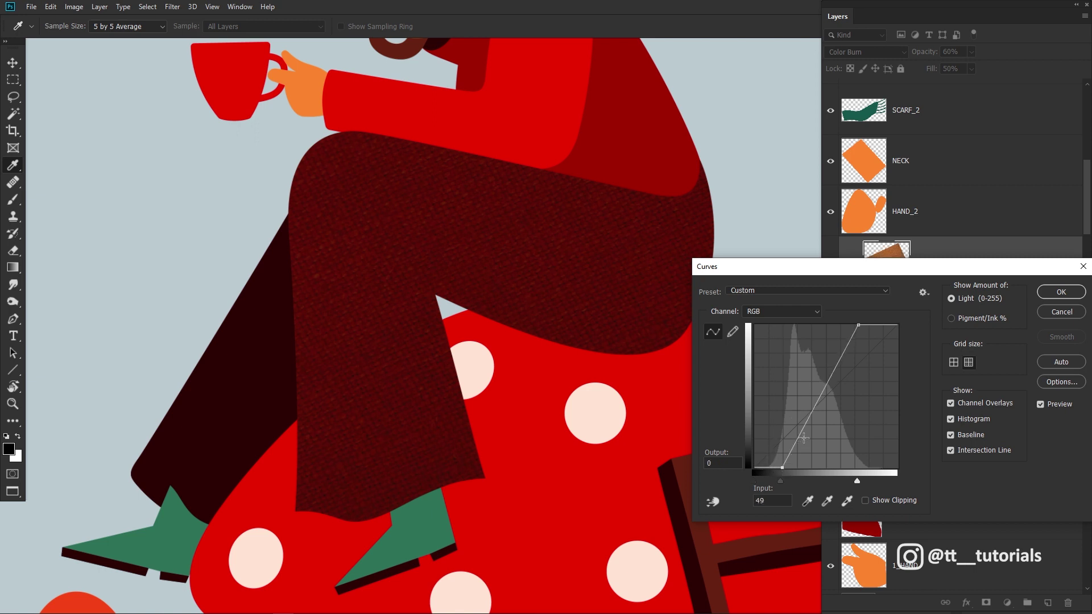
{"action": "left_click_drag", "start_coordinate": [806, 422], "coordinate": [800, 397]}
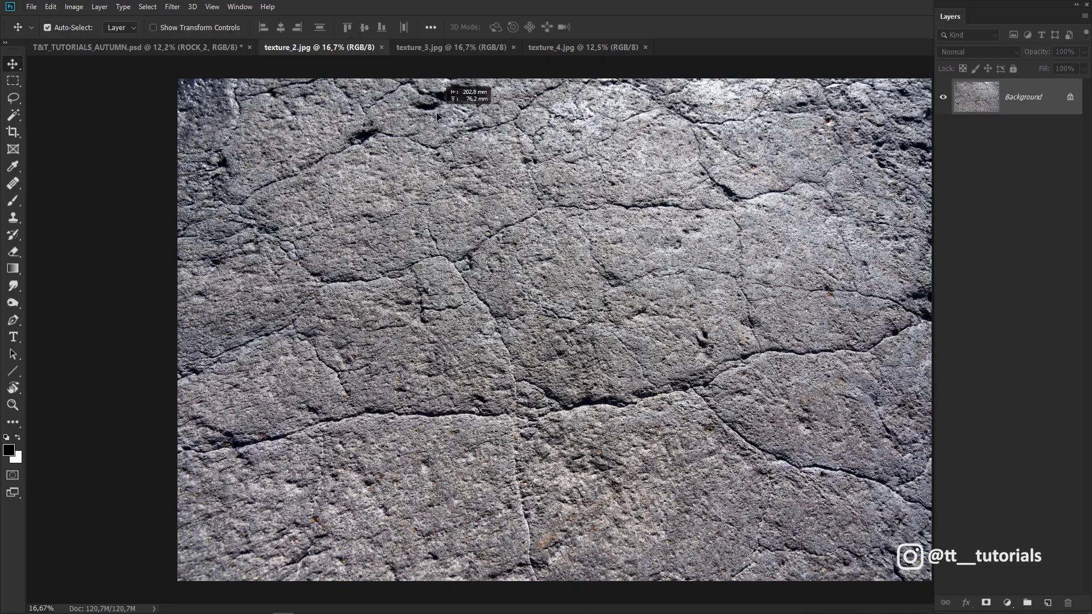
- Clip the grey stone texture to ROCK_2, shrink it to about a quarter, and set Hard Light
{"action": "left_click_drag", "start_coordinate": [512, 318], "coordinate": [527, 441]}
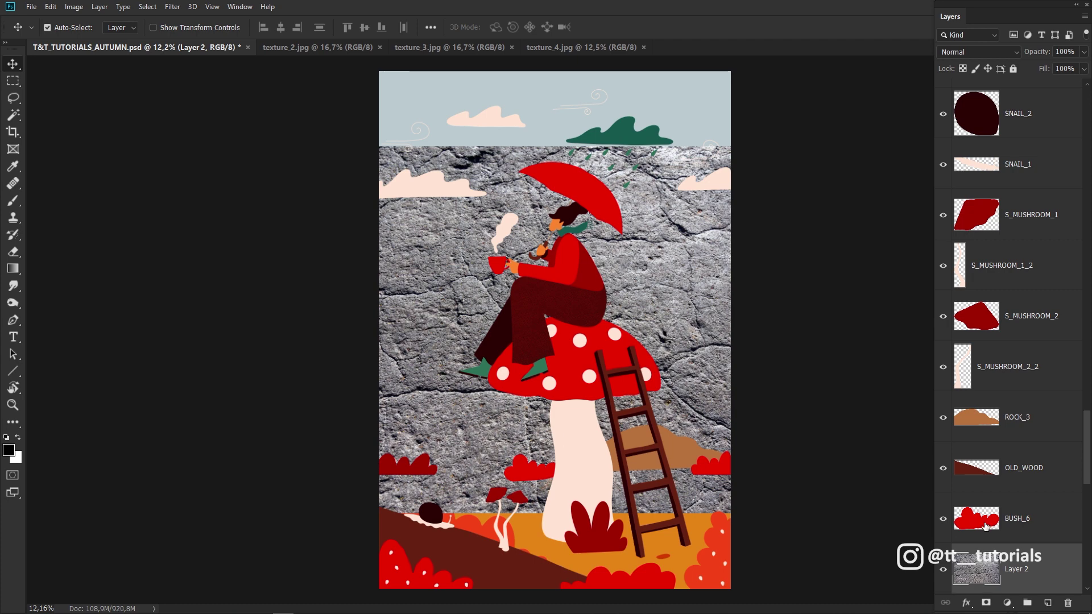
{"action": "scroll", "coordinate": [1027, 475], "scroll_direction": "down", "scroll_amount": 3}
{"action": "left_click", "coordinate": [1028, 439], "text": "alt"}
{"action": "key", "text": "ctrl+t"}
{"action": "left_click_drag", "start_coordinate": [729, 588], "coordinate": [586, 402]}
{"action": "key", "text": "Return"}
{"action": "scroll", "coordinate": [518, 474], "scroll_direction": "up", "scroll_amount": 5}
{"action": "left_click", "coordinate": [977, 52]}
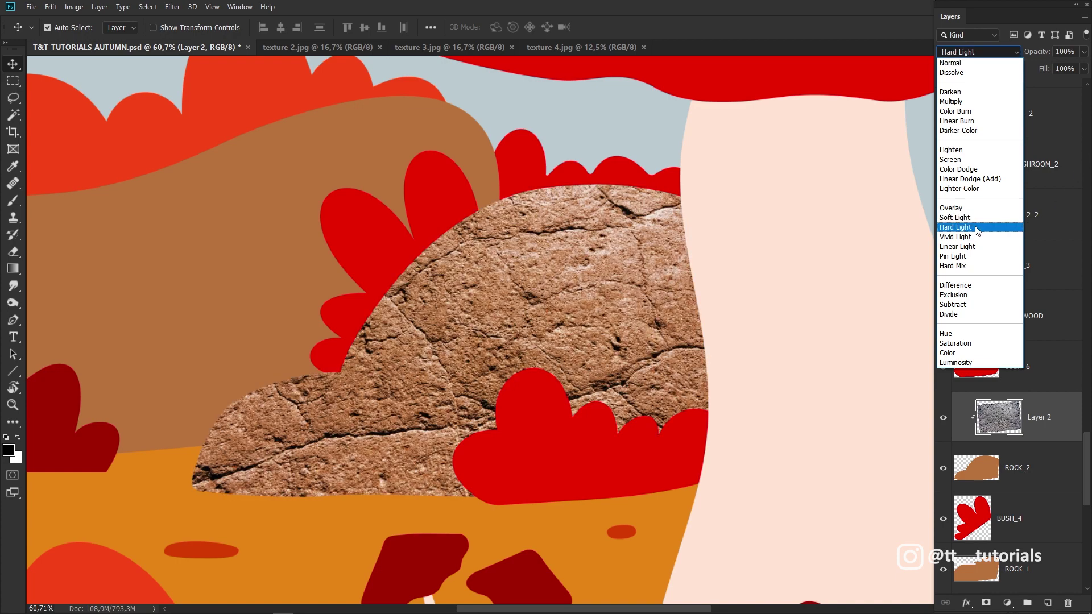
{"action": "left_click", "coordinate": [965, 227]}
- Paste the scratched texture as a new layer clipped onto the stone texture in Soft Light
{"action": "key", "text": "ctrl+Tab"}
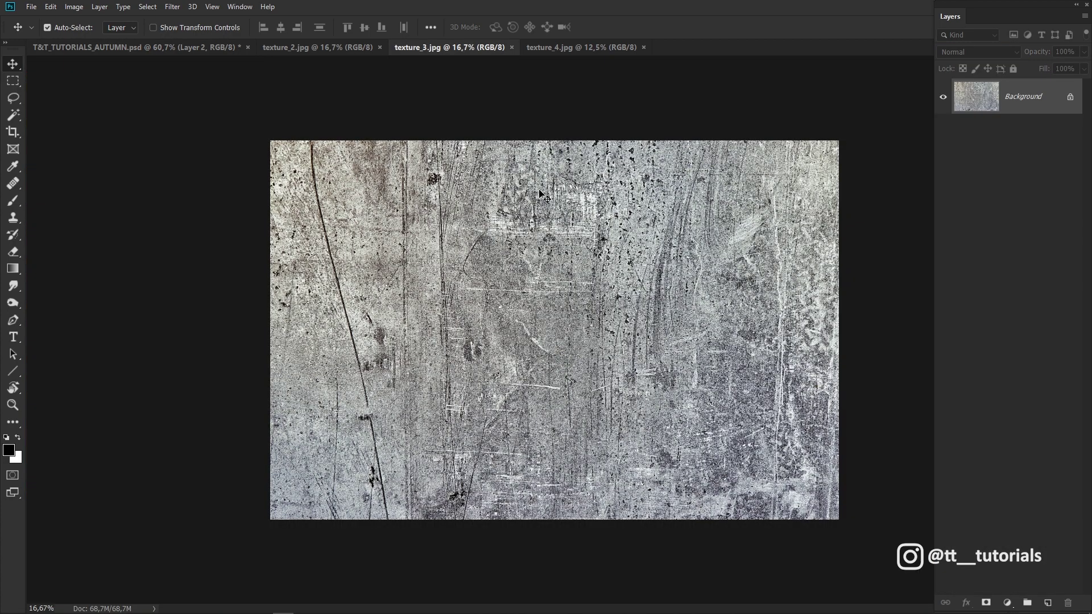
{"action": "key", "text": "ctrl+a"}
{"action": "key", "text": "ctrl+c"}
{"action": "key", "text": "ctrl+shift+Tab"}
{"action": "key", "text": "ctrl+v"}
{"action": "left_click", "coordinate": [1026, 335], "text": "alt"}
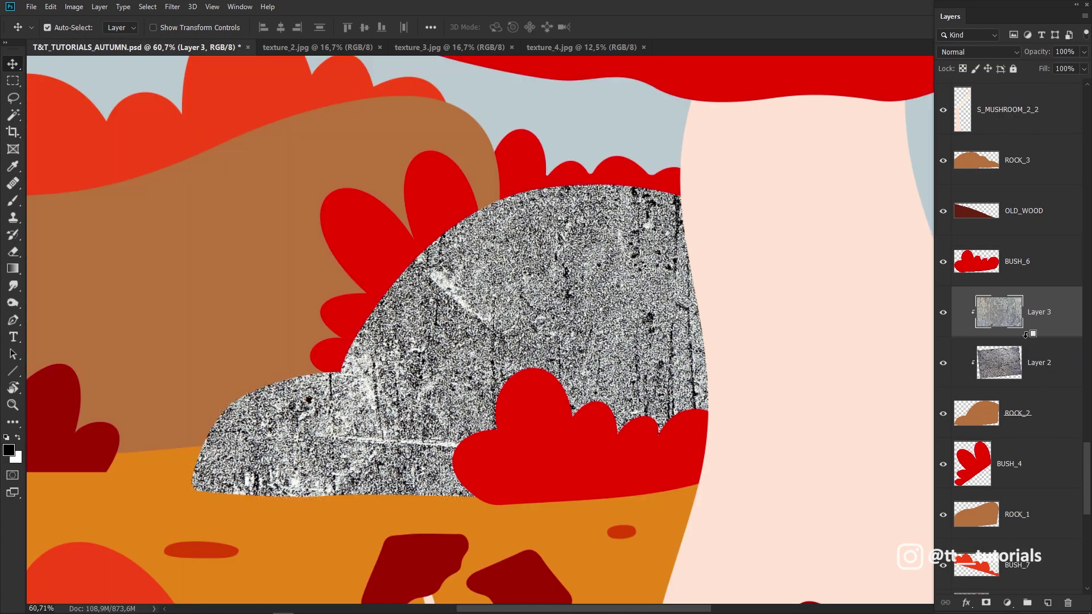
{"action": "left_click", "coordinate": [977, 52]}
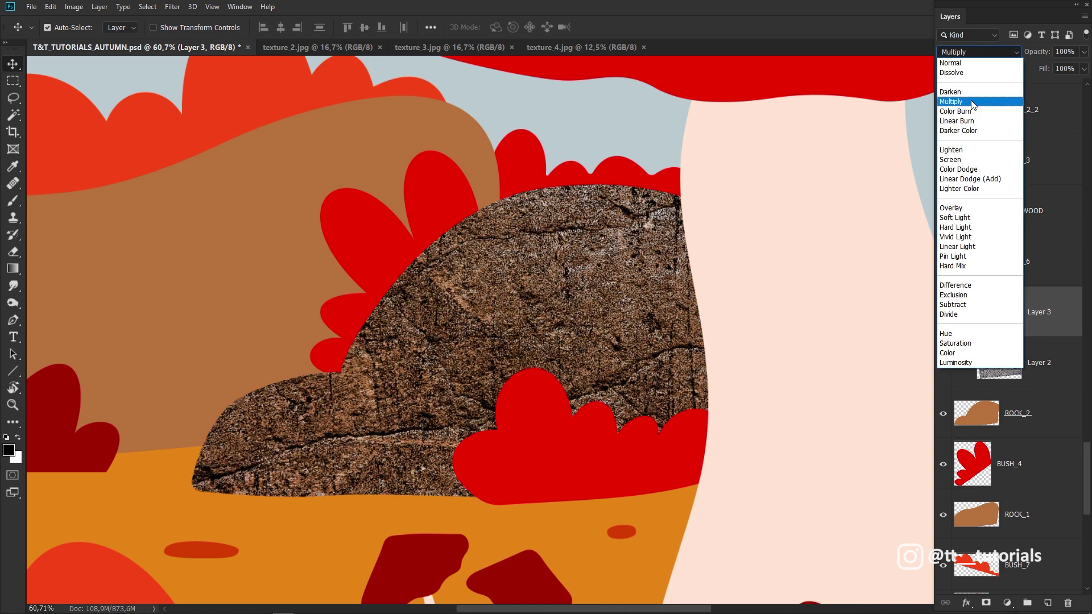
{"action": "left_click", "coordinate": [963, 218]}
- Rotate the scratched texture slightly and reduce the stone texture's opacity
{"action": "key", "text": "ctrl+t"}
{"action": "key", "text": "ctrl+0"}
{"action": "scroll", "coordinate": [550, 312], "scroll_direction": "up", "scroll_amount": 3}
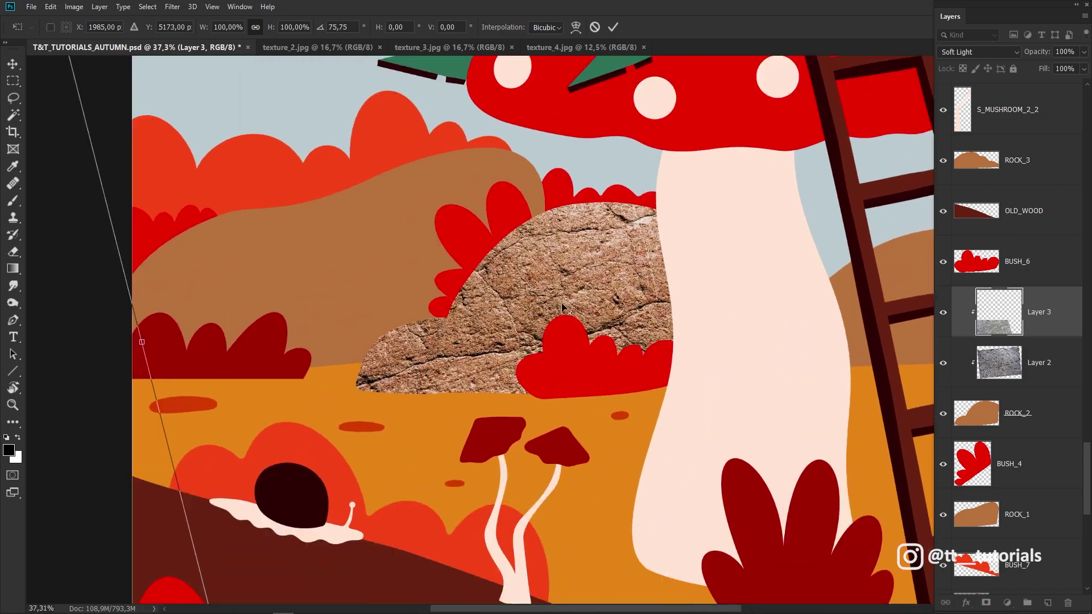
{"action": "scroll", "coordinate": [550, 312], "scroll_direction": "up", "scroll_amount": 1}
{"action": "left_click_drag", "start_coordinate": [63, 398], "coordinate": [114, 592]}
{"action": "left_click", "coordinate": [1050, 367]}
{"action": "left_click_drag", "start_coordinate": [1067, 67], "coordinate": [1074, 68]}
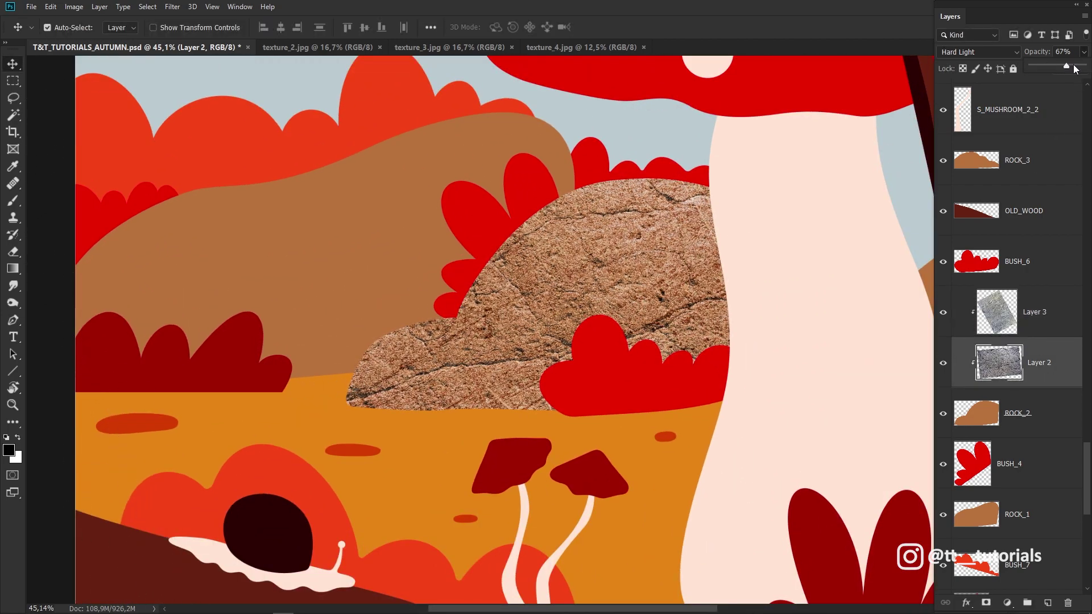
- Bring in the blue texture, clip it onto the rock's textures, and blend it in Subtract
{"action": "left_click", "coordinate": [581, 48]}
{"action": "left_click_drag", "start_coordinate": [551, 230], "coordinate": [570, 273]}
{"action": "scroll", "coordinate": [1035, 409], "scroll_direction": "down", "scroll_amount": 4}
{"action": "left_click", "coordinate": [1026, 390], "text": "alt"}
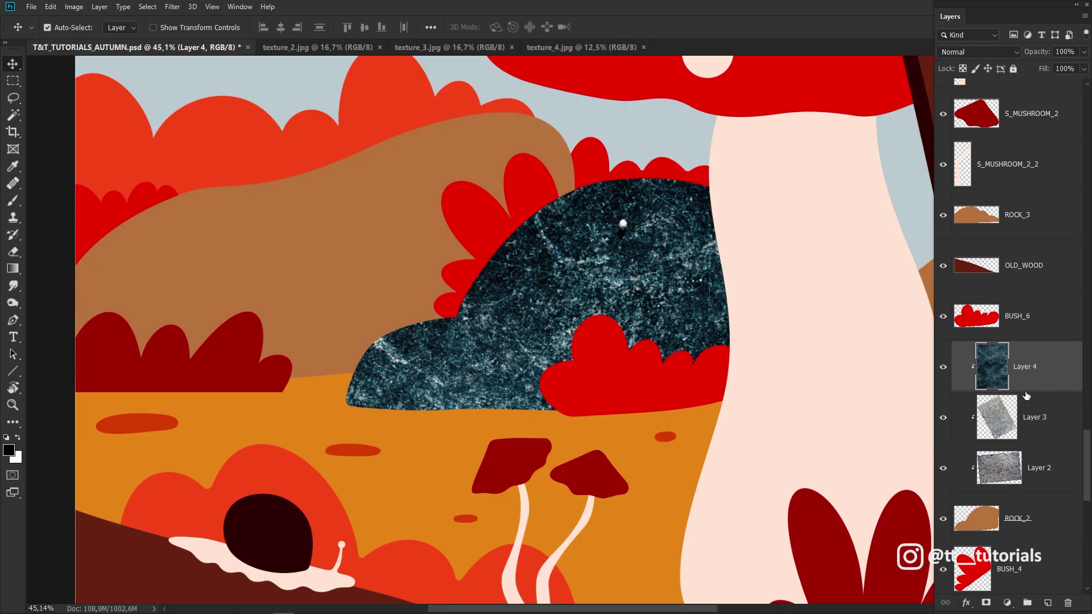
{"action": "left_click", "coordinate": [976, 52]}
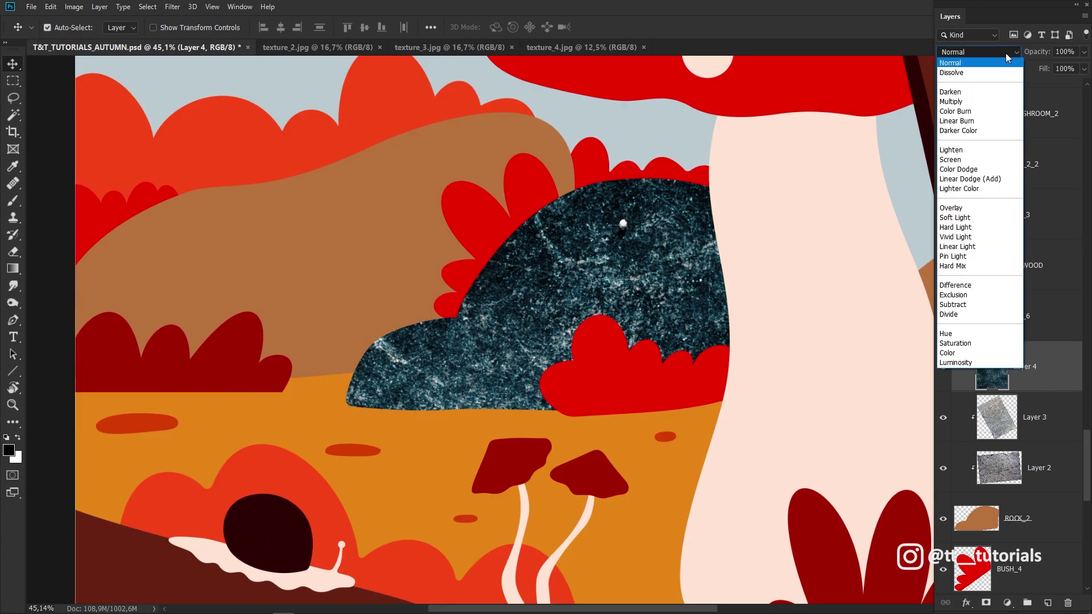
{"action": "left_click", "coordinate": [961, 304]}
- Rotate the blue stone texture over the rock, lower its fill, and shift it across
{"action": "key", "text": "ctrl+t"}
{"action": "left_click_drag", "start_coordinate": [74, 432], "coordinate": [641, 137]}
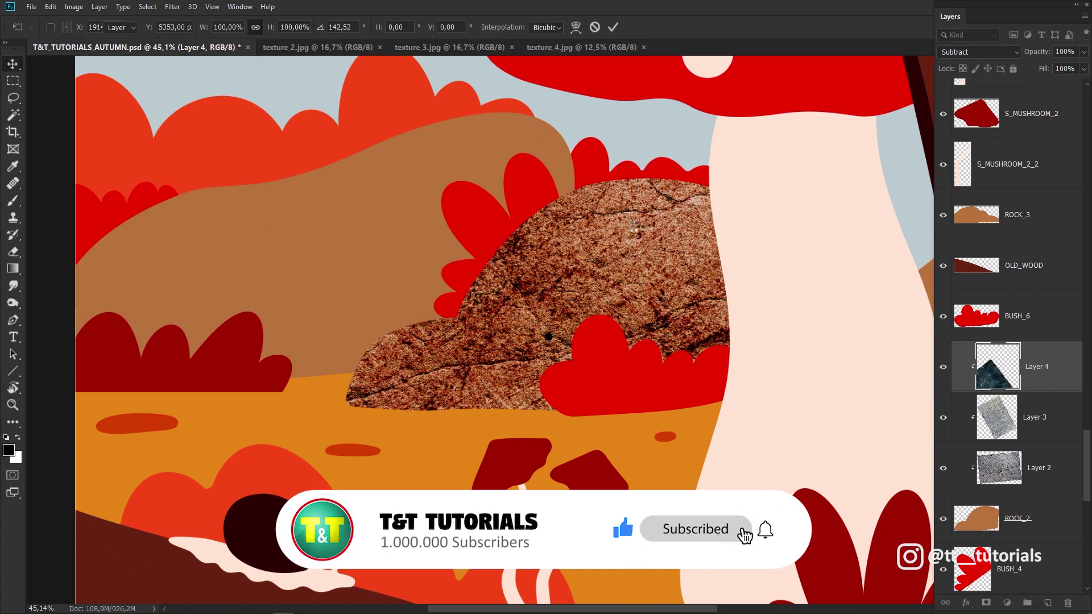
{"action": "key", "text": "Return"}
{"action": "mouse_move", "coordinate": [1084, 68]}
{"action": "left_mouse_down"}
{"action": "mouse_move", "coordinate": [1053, 84]}
{"action": "mouse_move", "coordinate": [1077, 68]}
{"action": "left_mouse_up"}
{"action": "left_click_drag", "start_coordinate": [575, 278], "coordinate": [591, 228]}
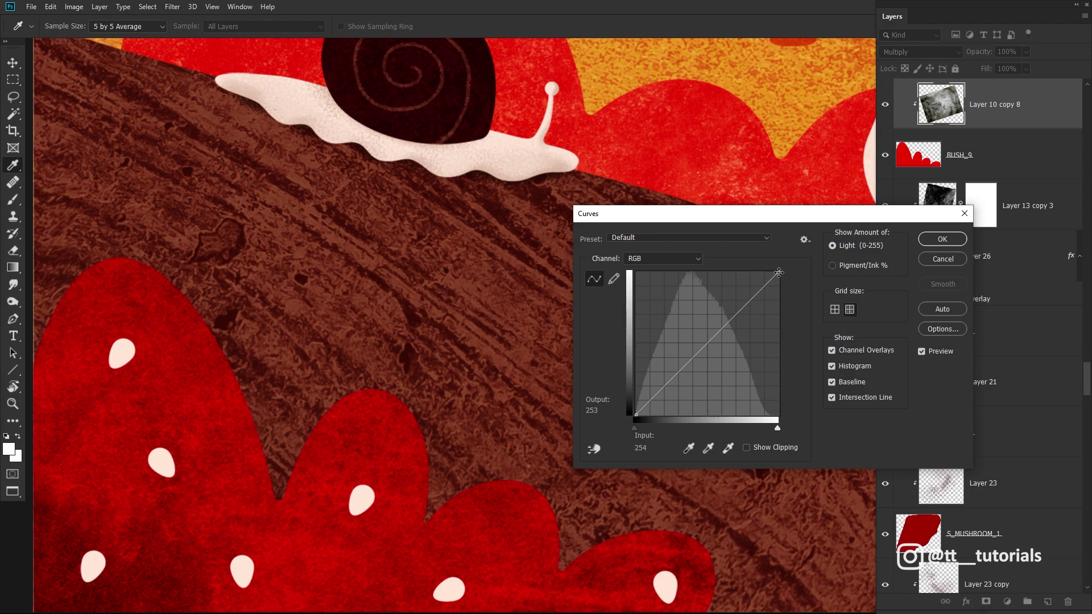
- Apply Curves to the bush texture, pulling in white and black points and adding a midpoint
{"action": "left_click_drag", "start_coordinate": [778, 273], "coordinate": [754, 271]}
{"action": "left_click_drag", "start_coordinate": [636, 415], "coordinate": [659, 414]}
{"action": "left_click", "coordinate": [712, 334]}
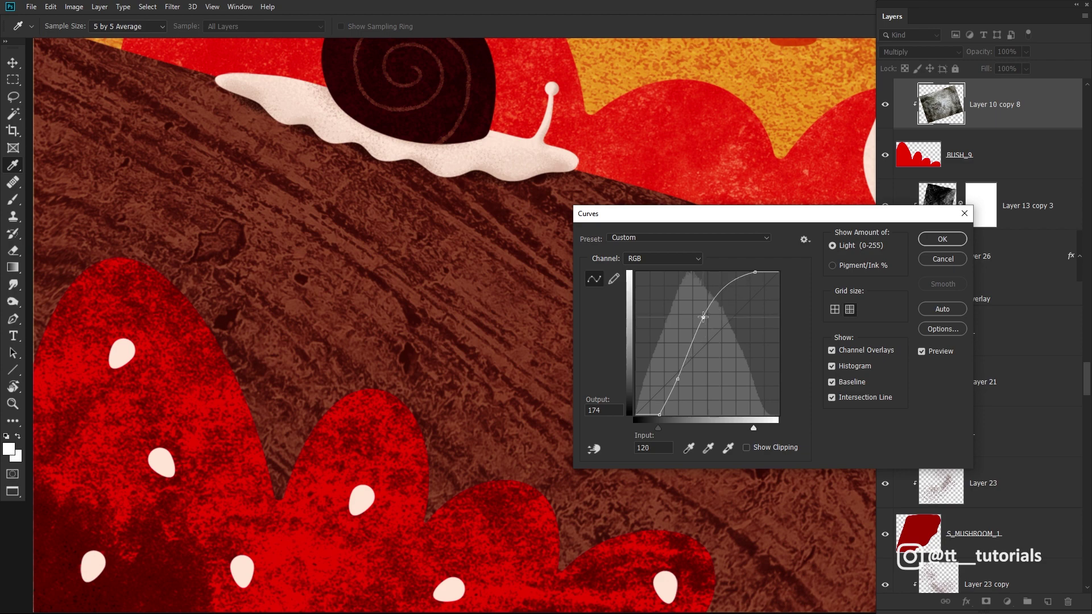
{"action": "key", "text": "Return"}
- Apply Levels to darken shadows and brighten highlights of the bush texture, comparing before and after
{"action": "key", "text": "ctrl+l"}
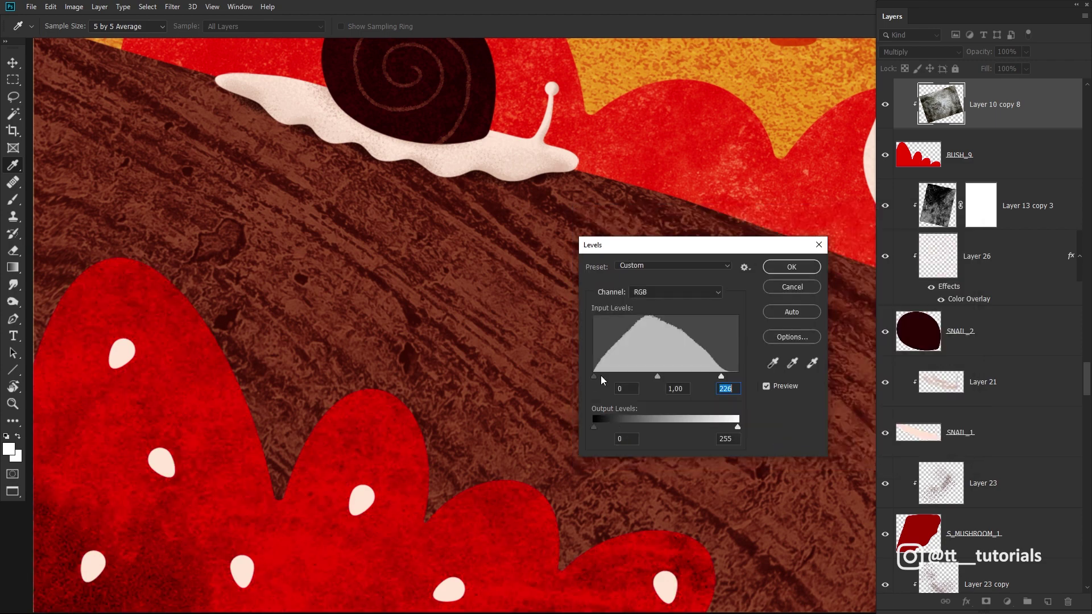
{"action": "left_click_drag", "start_coordinate": [612, 375], "coordinate": [620, 374]}
{"action": "left_click_drag", "start_coordinate": [721, 376], "coordinate": [689, 377]}
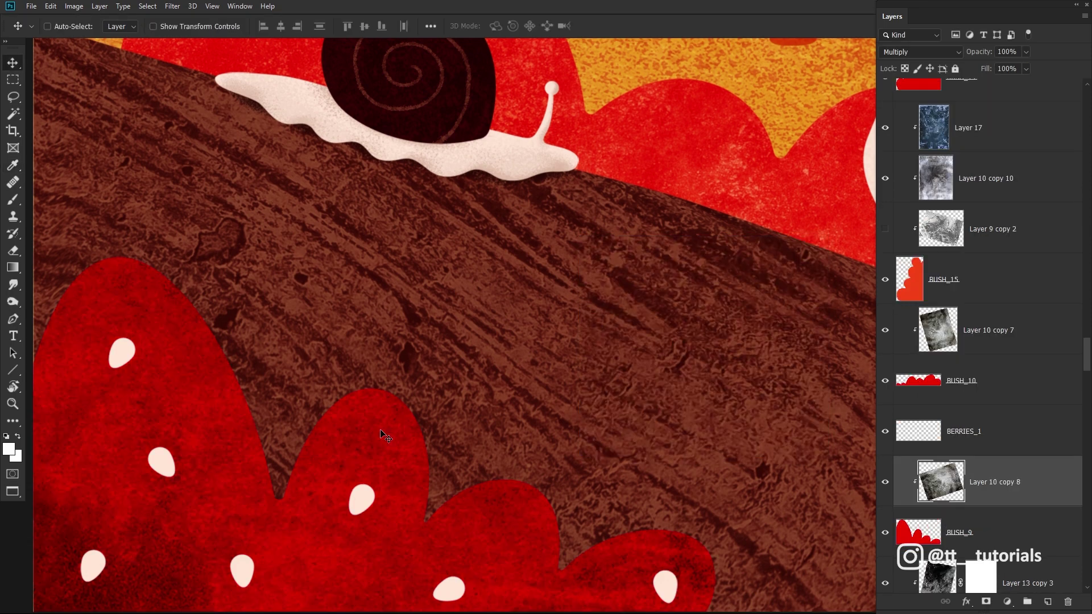
{"action": "key", "text": "ctrl+i"}
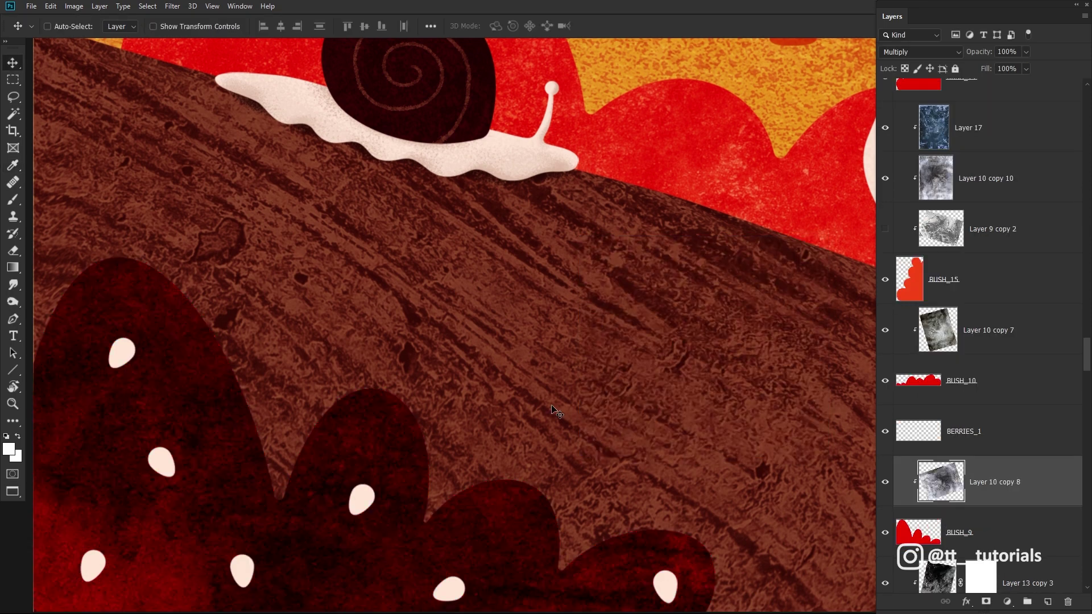
{"action": "key", "text": "ctrl+z"}
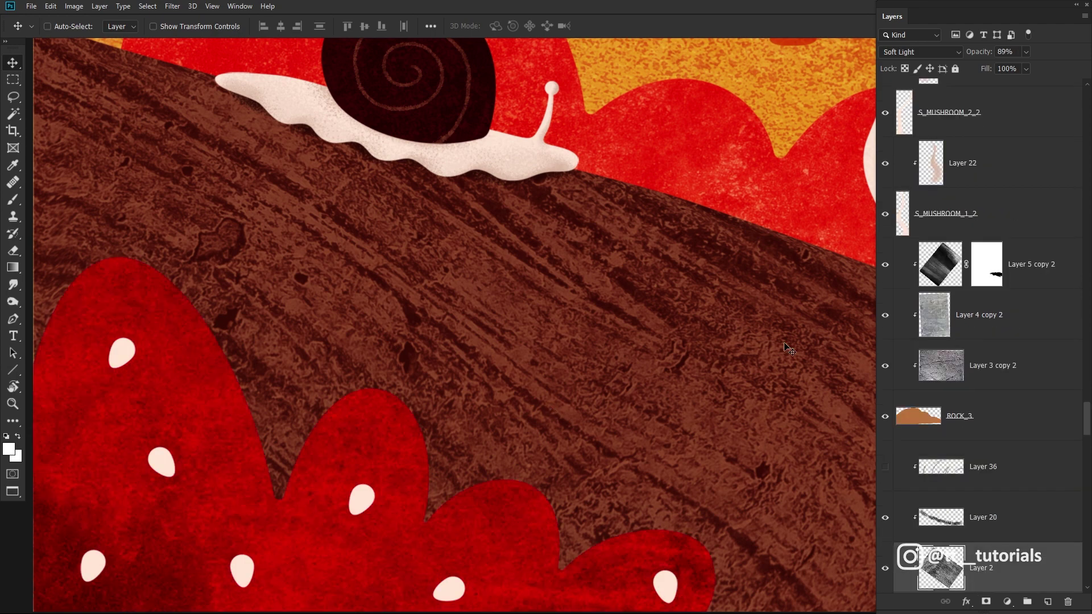
- Invert the rock's Layer 2 texture repeatedly to compare its tone sets
{"action": "key", "text": "ctrl+i"}
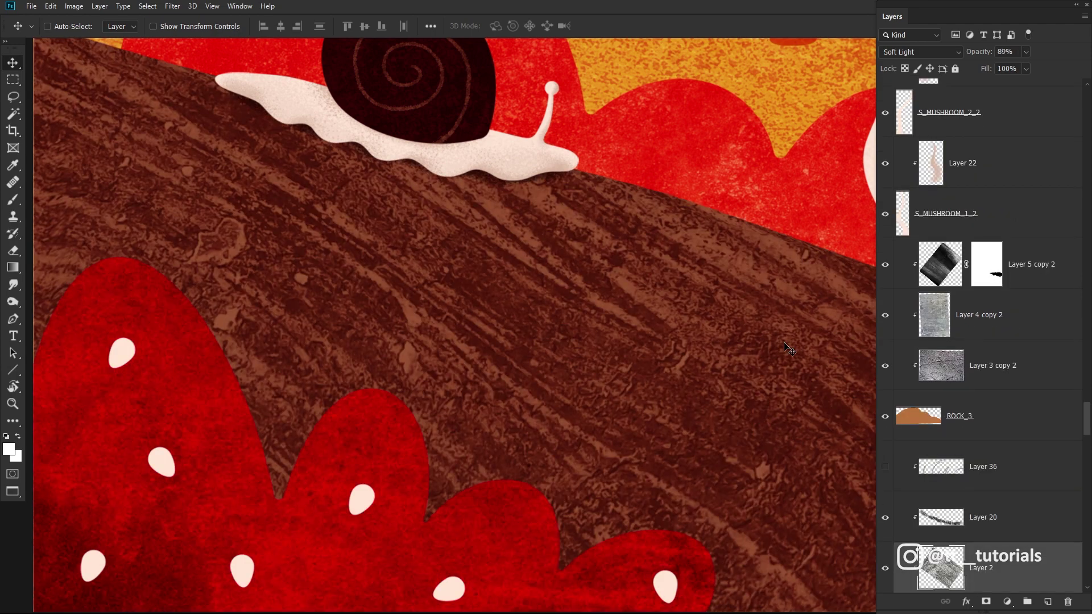
{"action": "key", "text": "ctrl+i"}
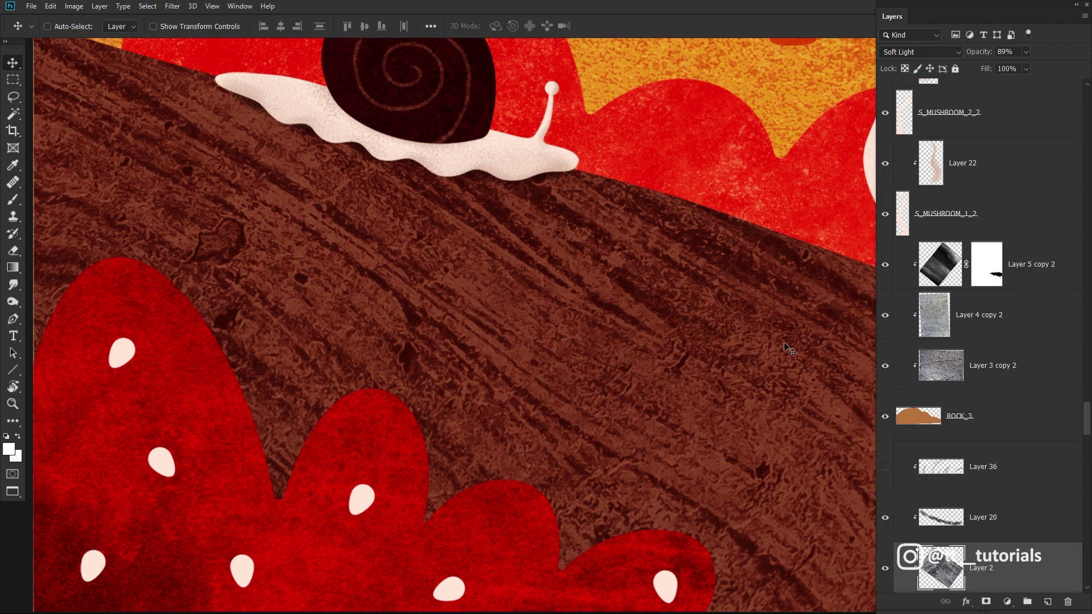
{"action": "key", "text": "ctrl+i"}
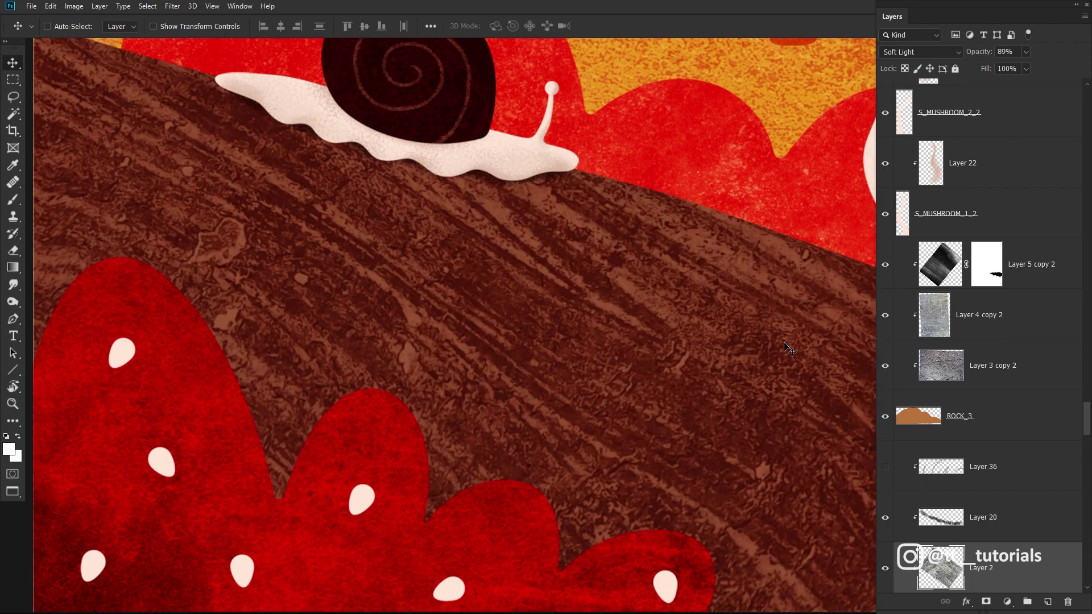
{"action": "key", "text": "ctrl+i"}
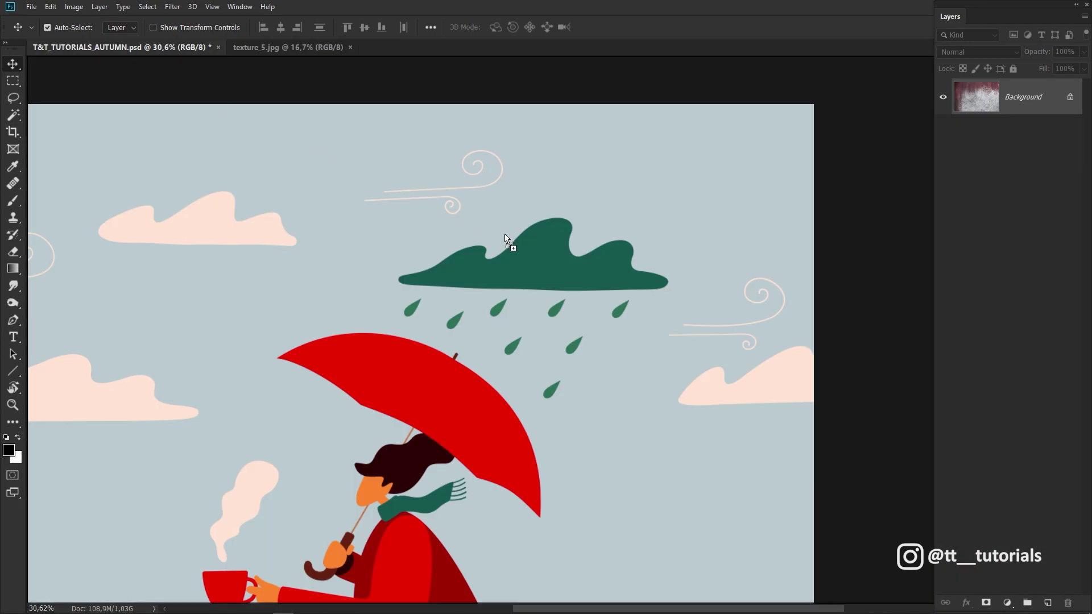
- Place texture_5 as Layer 5 above CLOUD_3 and clip it to the cloud
{"action": "left_click_drag", "start_coordinate": [507, 237], "coordinate": [602, 246]}
{"action": "left_click_drag", "start_coordinate": [1029, 111], "coordinate": [1029, 224]}
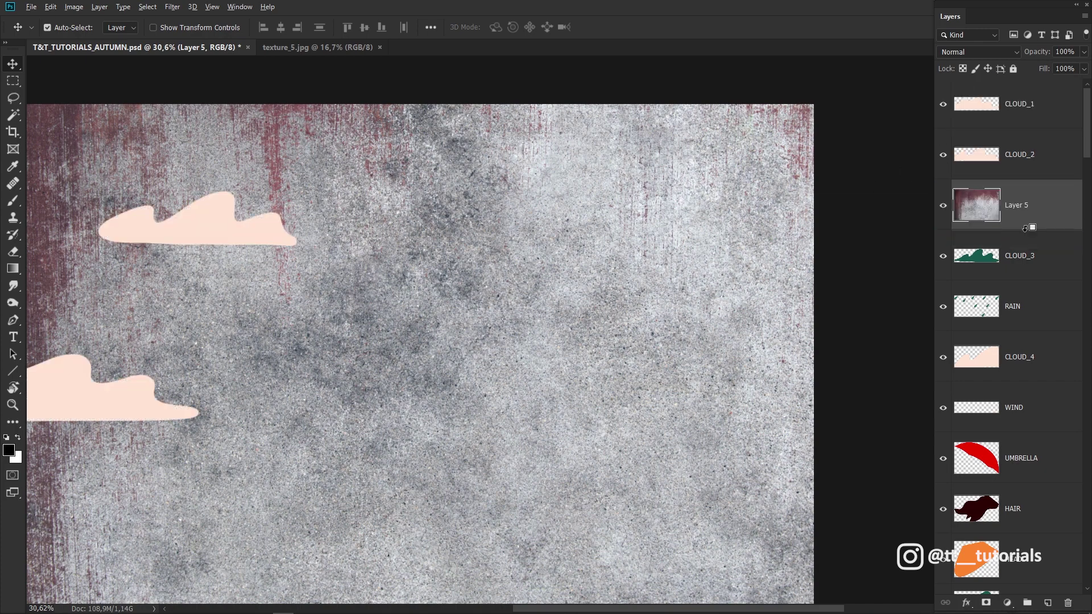
{"action": "key", "text": "ctrl+alt+g"}
{"action": "left_click_drag", "start_coordinate": [792, 228], "coordinate": [660, 289]}
- Scale the cloud texture to about 44%, rotate it, and blend it in Soft Light
{"action": "key", "text": "ctrl+t"}
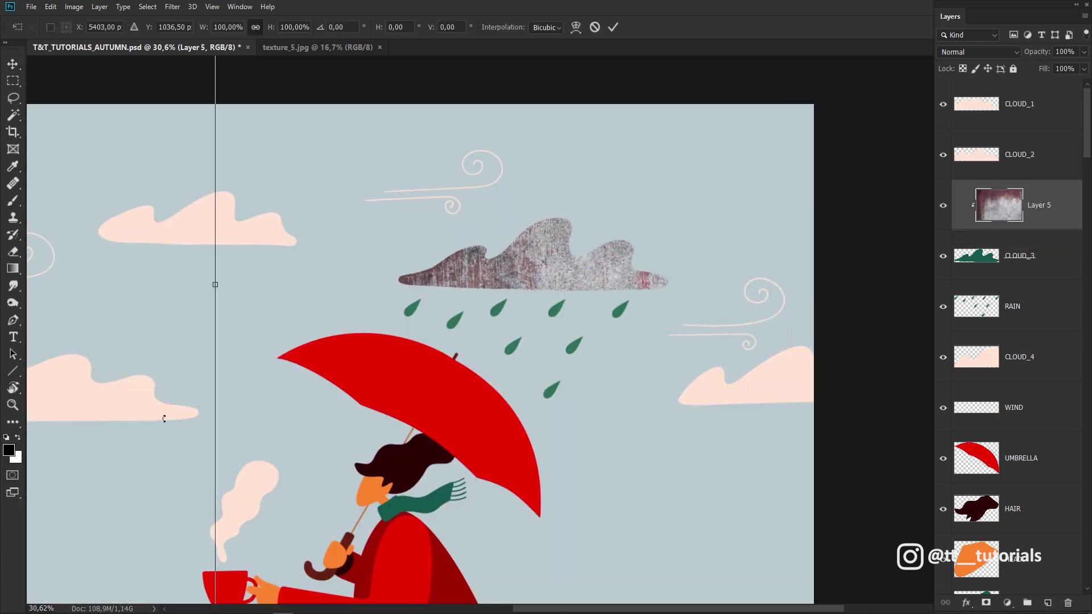
{"action": "left_click_drag", "start_coordinate": [219, 297], "coordinate": [341, 267]}
{"action": "left_click_drag", "start_coordinate": [332, 472], "coordinate": [271, 252]}
{"action": "scroll", "coordinate": [579, 253], "scroll_direction": "up", "scroll_amount": 3}
{"action": "left_click_drag", "start_coordinate": [502, 279], "coordinate": [537, 291]}
{"action": "key", "text": "Return"}
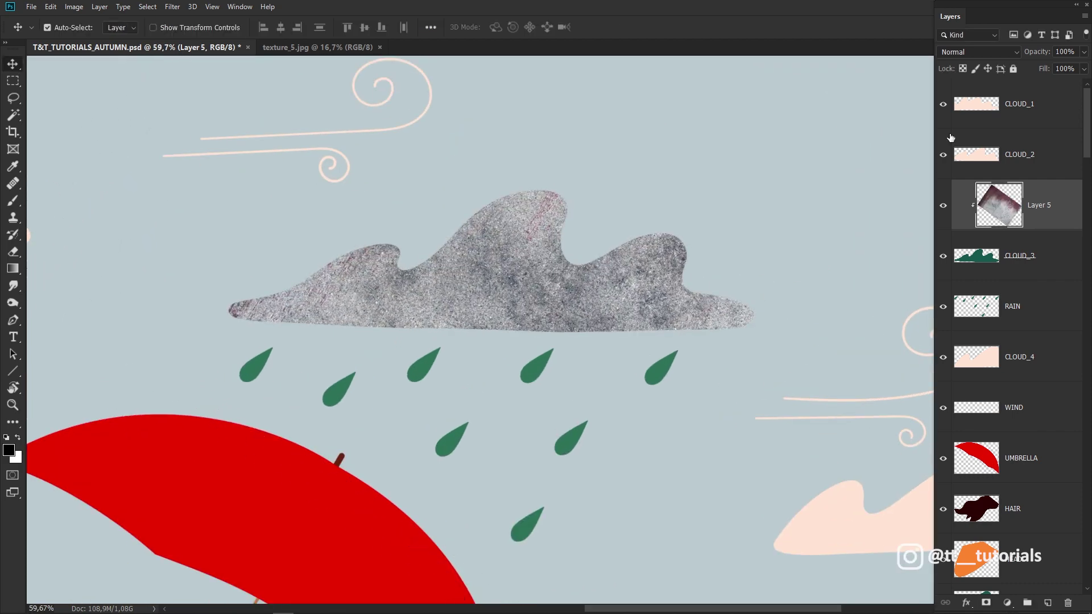
{"action": "left_click", "coordinate": [977, 51]}
{"action": "left_click", "coordinate": [960, 217]}
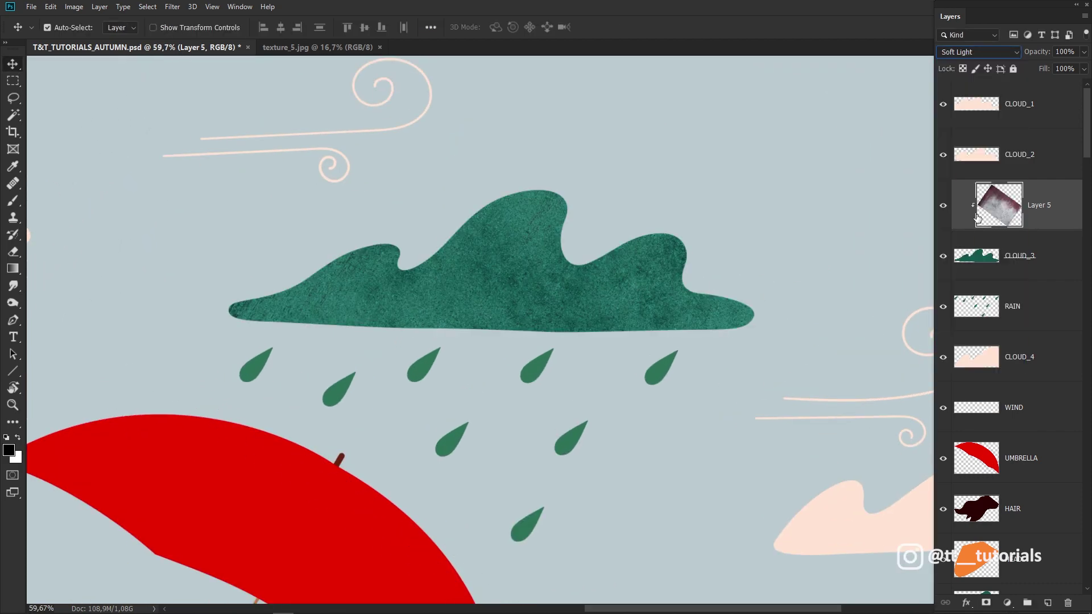
- Erase a patch of the cloud texture with the Eraser at 52% opacity, then undo it
{"action": "key", "text": "e"}
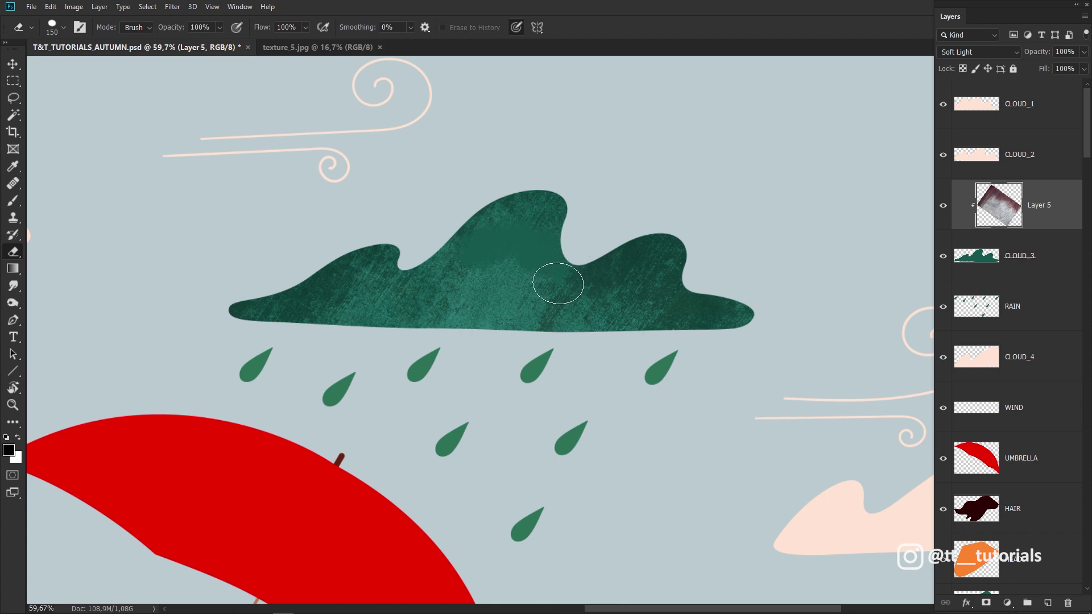
{"action": "mouse_move", "coordinate": [495, 251]}
{"action": "left_mouse_down"}
{"action": "mouse_move", "coordinate": [547, 261]}
{"action": "mouse_move", "coordinate": [588, 319]}
{"action": "left_mouse_up"}
{"action": "key", "text": "5"}
{"action": "key", "text": "2"}
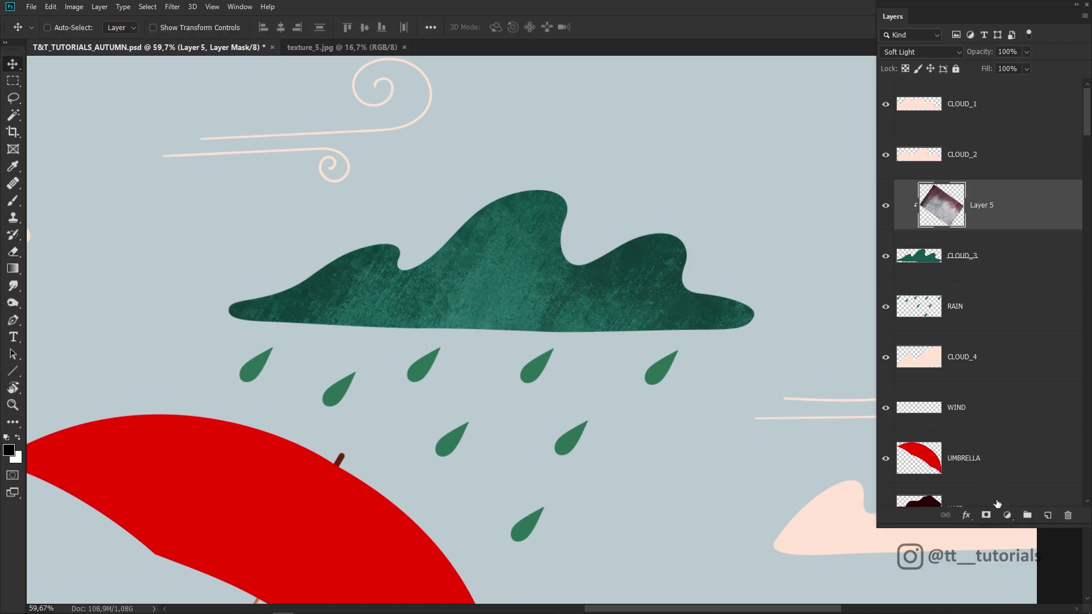
{"action": "key", "text": "ctrl+z"}
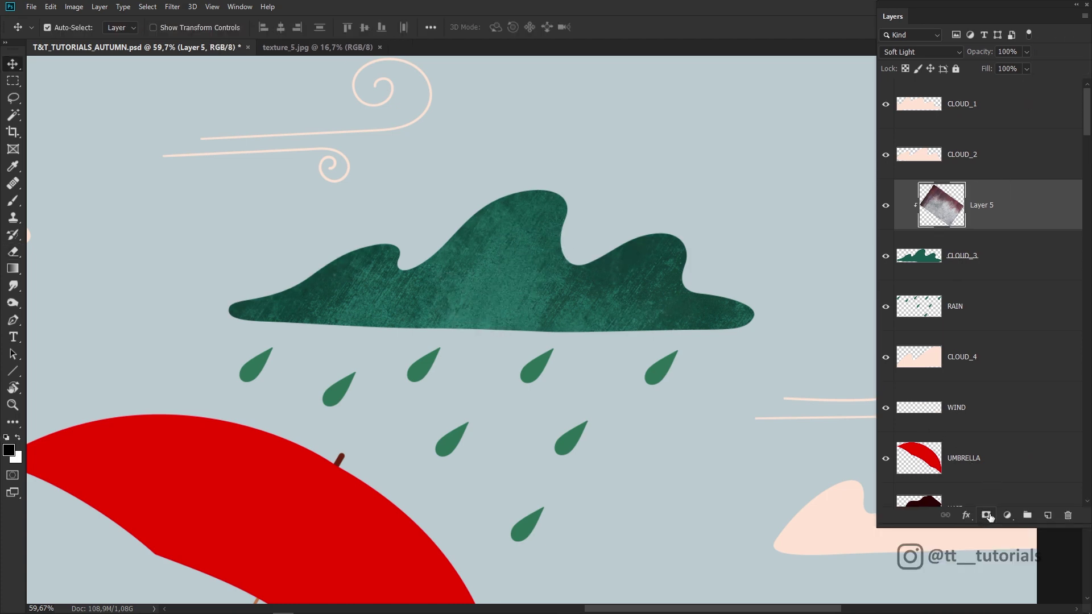
- Add a layer mask to Layer 5 and paint out the texture over the cloud's right side and lower edge
{"action": "left_click", "coordinate": [988, 516]}
{"action": "key", "text": "b"}
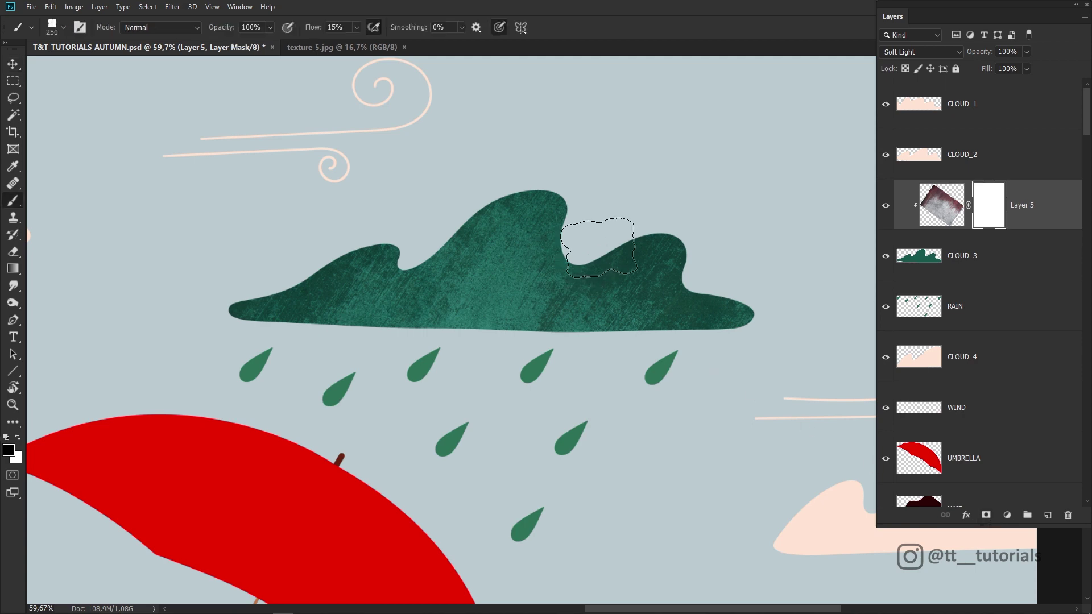
{"action": "mouse_move", "coordinate": [599, 234]}
{"action": "left_mouse_down"}
{"action": "mouse_move", "coordinate": [594, 273]}
{"action": "mouse_move", "coordinate": [669, 229]}
{"action": "mouse_move", "coordinate": [673, 253]}
{"action": "left_mouse_up"}
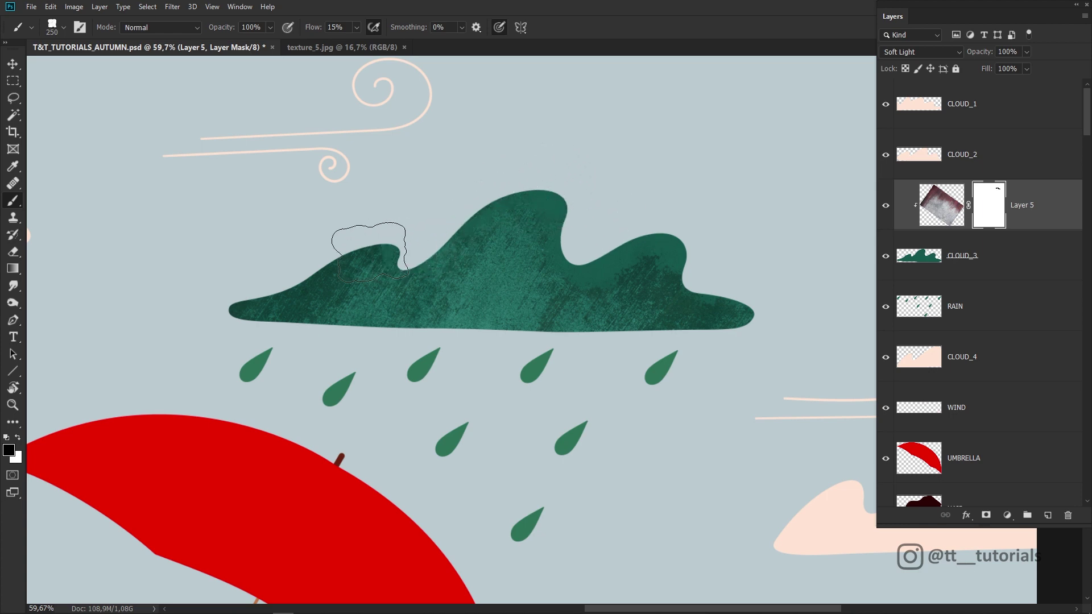
{"action": "left_click_drag", "start_coordinate": [521, 332], "coordinate": [643, 333]}
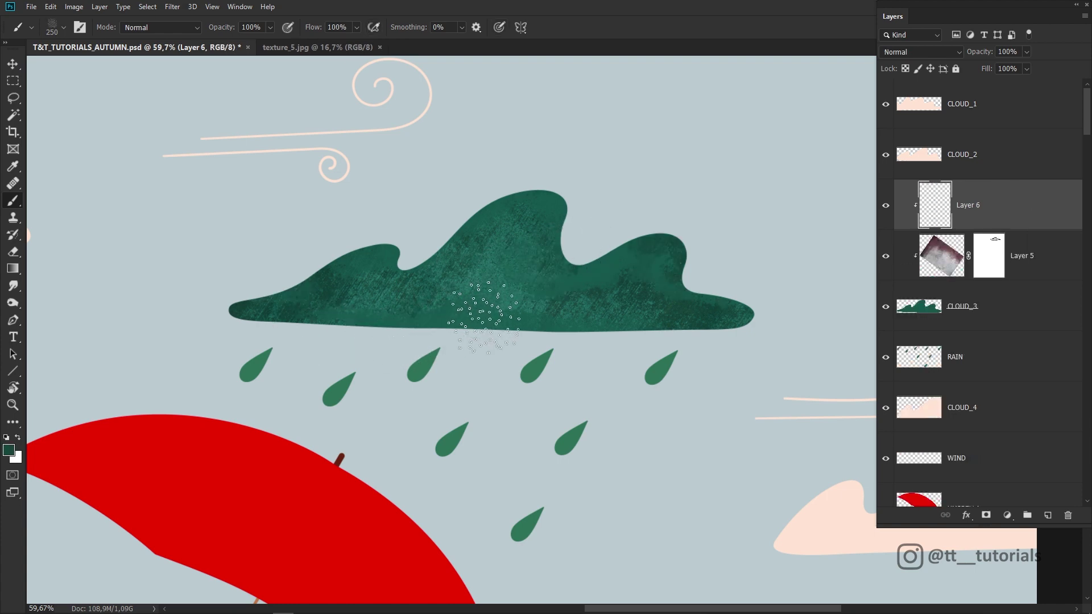
{"action": "mouse_move", "coordinate": [484, 316]}
{"action": "left_mouse_down"}
{"action": "mouse_move", "coordinate": [527, 340]}
{"action": "mouse_move", "coordinate": [594, 339]}
{"action": "left_mouse_up"}
- Scatter dark speckles across the green cloud on Layer 6, redo them once, and zoom in
{"action": "left_click_drag", "start_coordinate": [511, 358], "coordinate": [629, 281]}
{"action": "key", "text": "ctrl+z"}
{"action": "mouse_move", "coordinate": [476, 221]}
{"action": "left_mouse_down"}
{"action": "mouse_move", "coordinate": [585, 248]}
{"action": "mouse_move", "coordinate": [684, 249]}
{"action": "mouse_move", "coordinate": [622, 249]}
{"action": "left_mouse_up"}
{"action": "key", "text": "z"}
{"action": "key", "text": "b"}
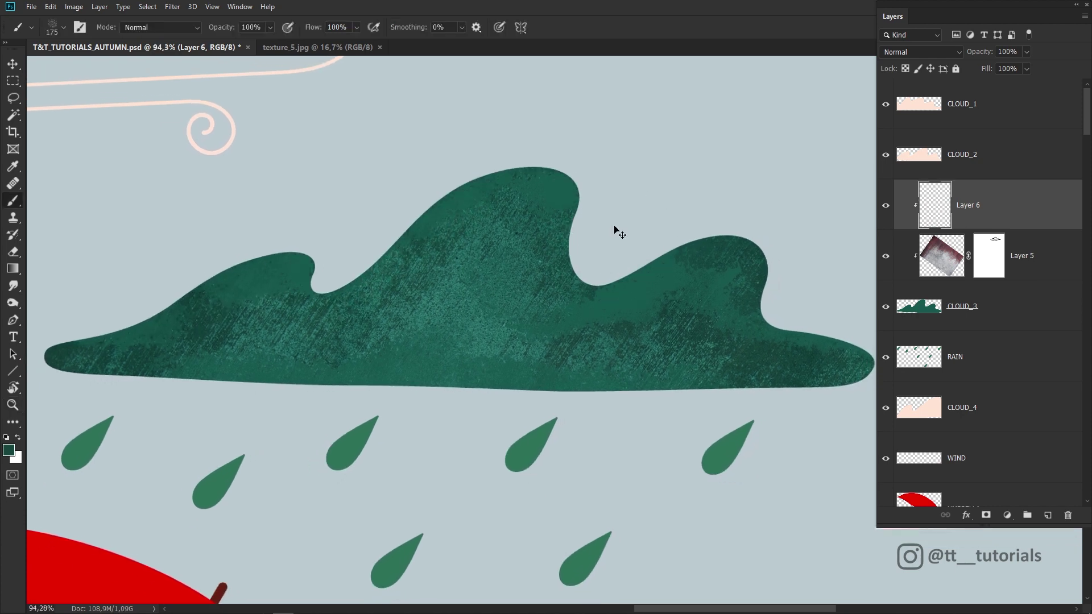